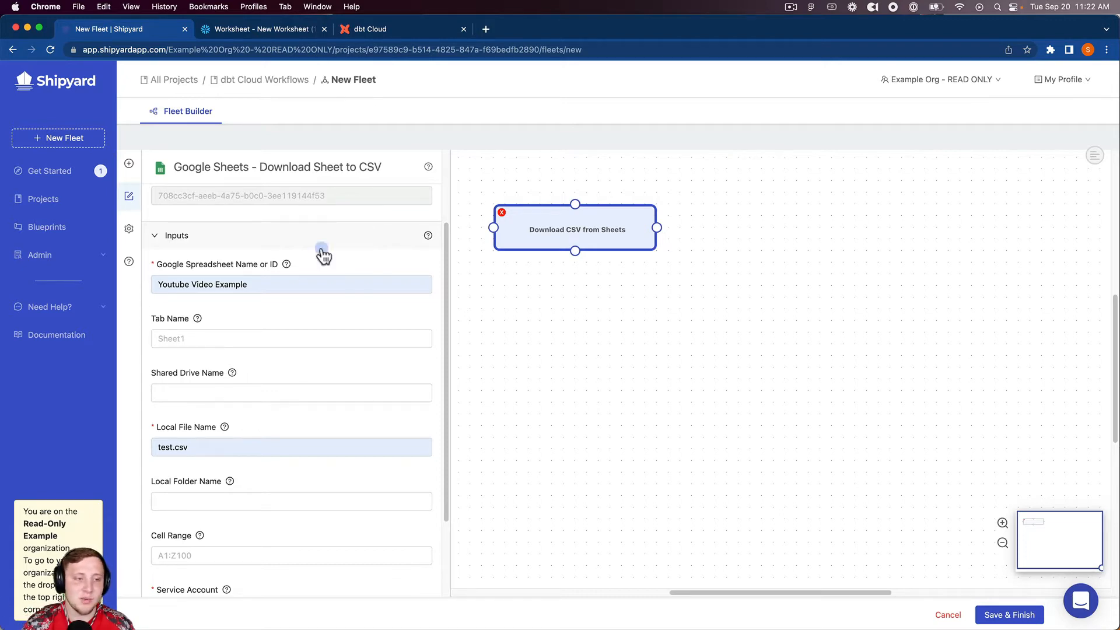
left_click(263, 281)
scroll(264, 282, "up", 1)
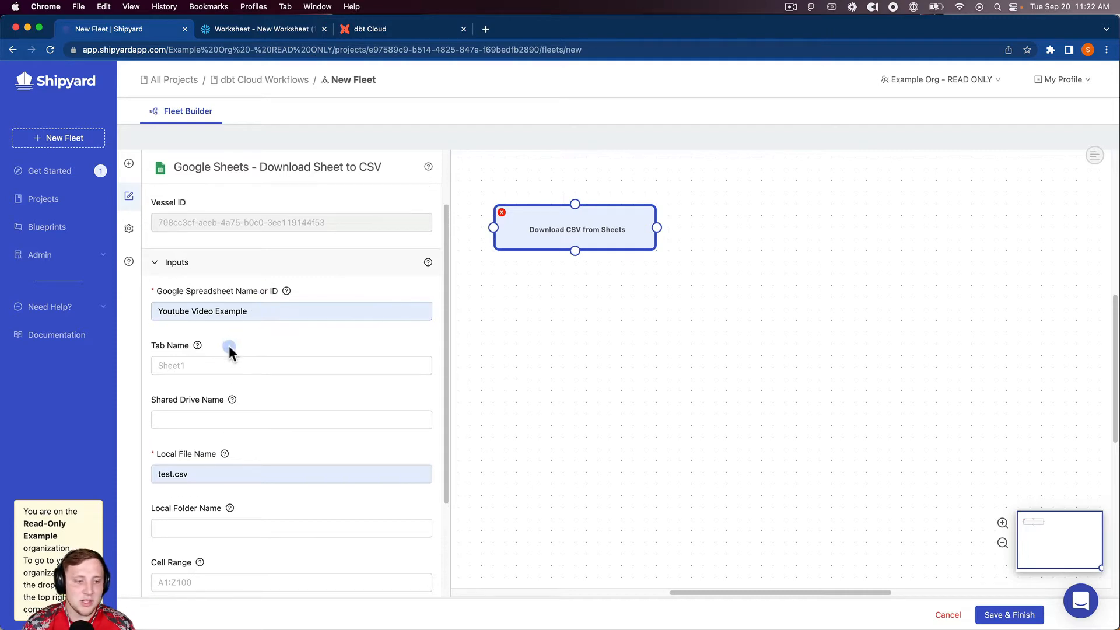
left_click(225, 321)
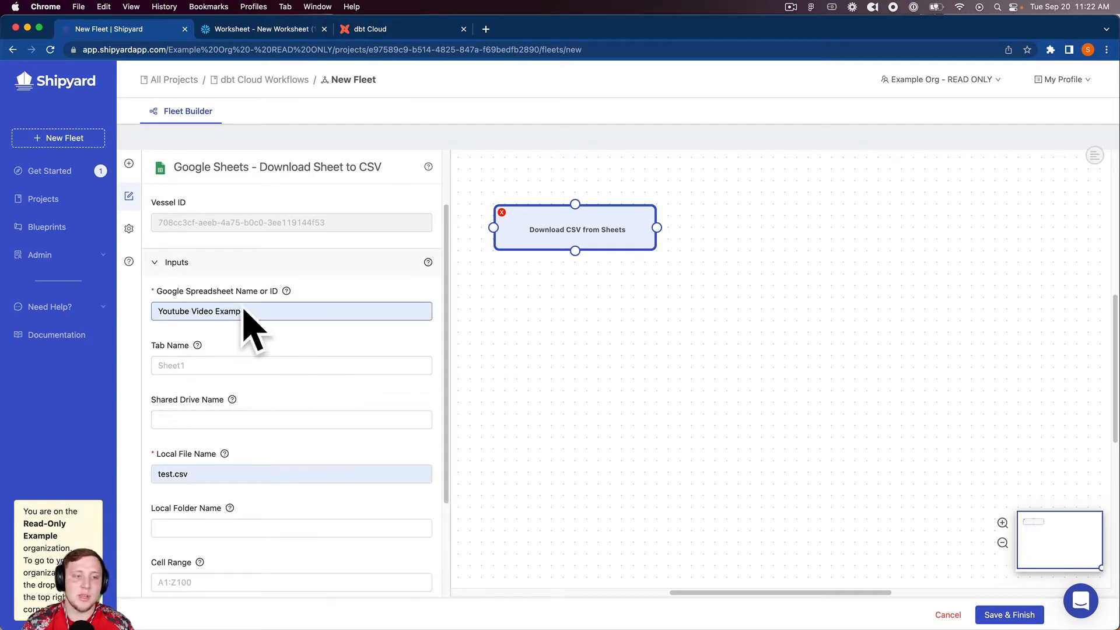
left_click(213, 477)
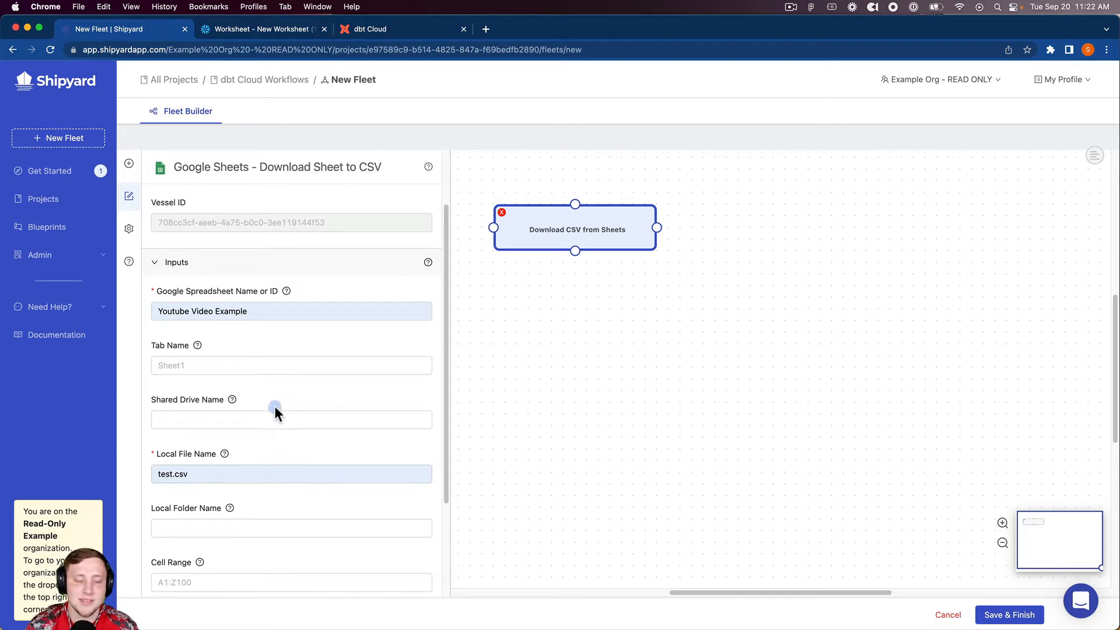
Add a Snowflake Upload CSV to Table vessel and place it beside the Download CSV from Sheets vessel
left_click(130, 167)
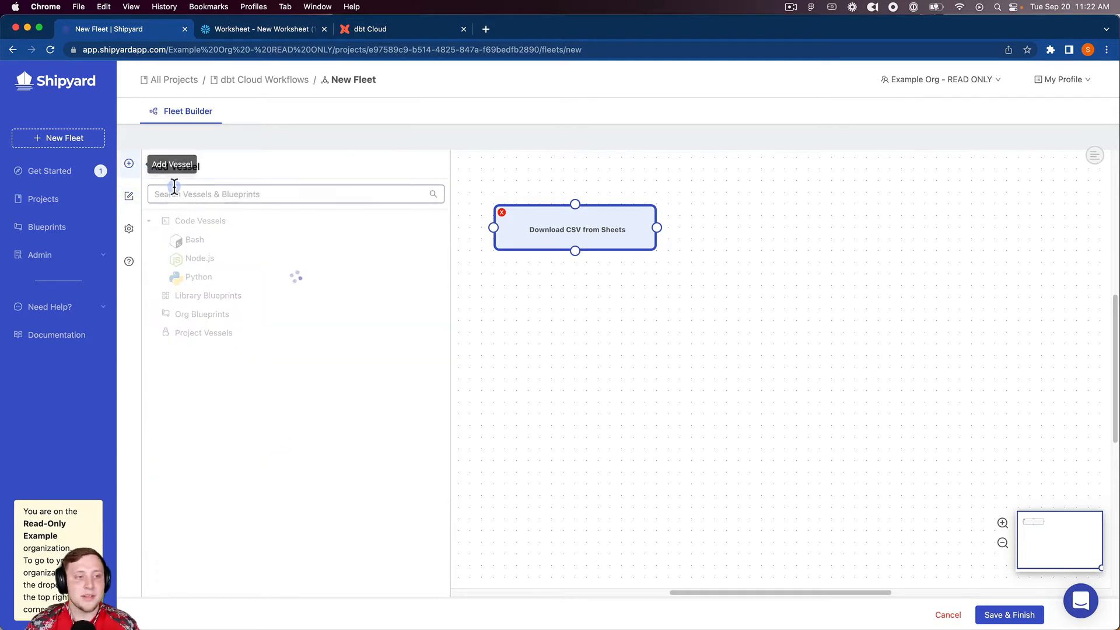
left_click(186, 193)
type("snow")
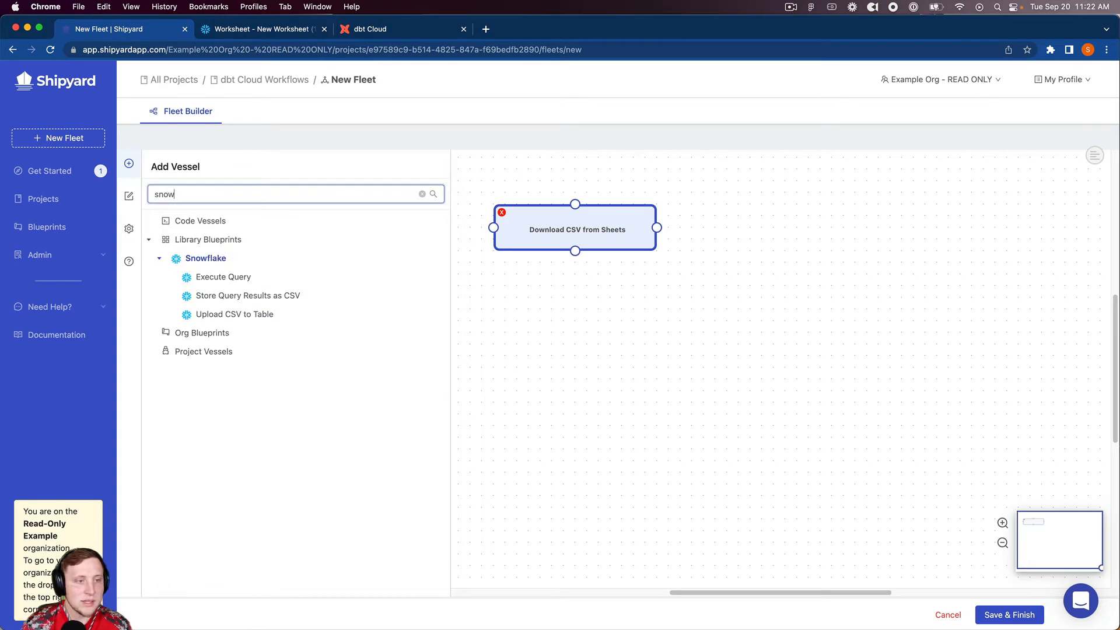
left_click(216, 315)
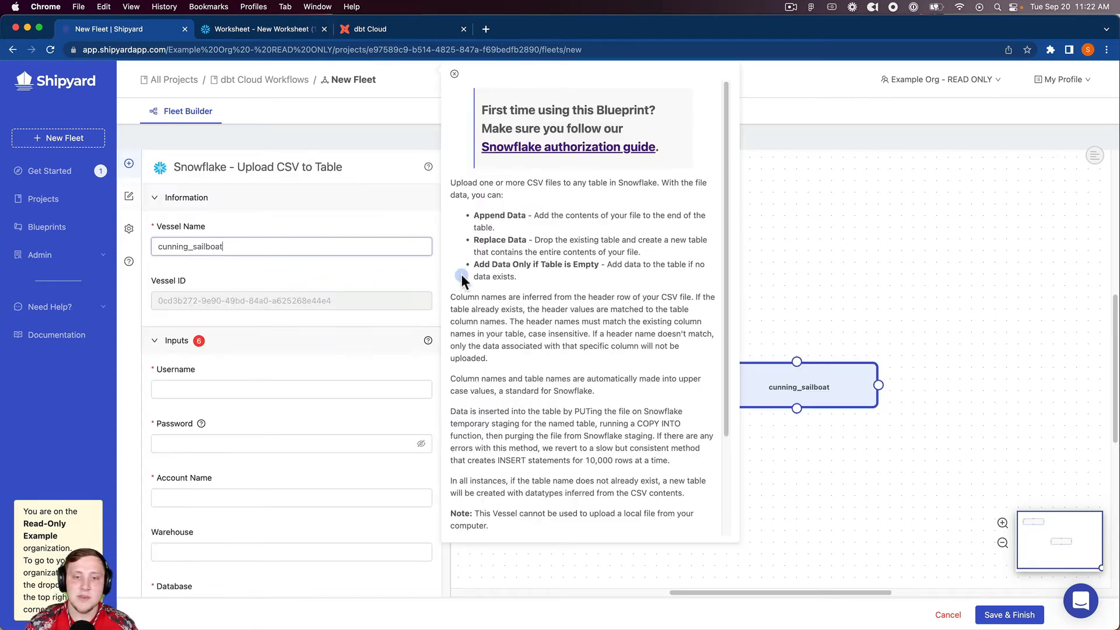
left_click(807, 383)
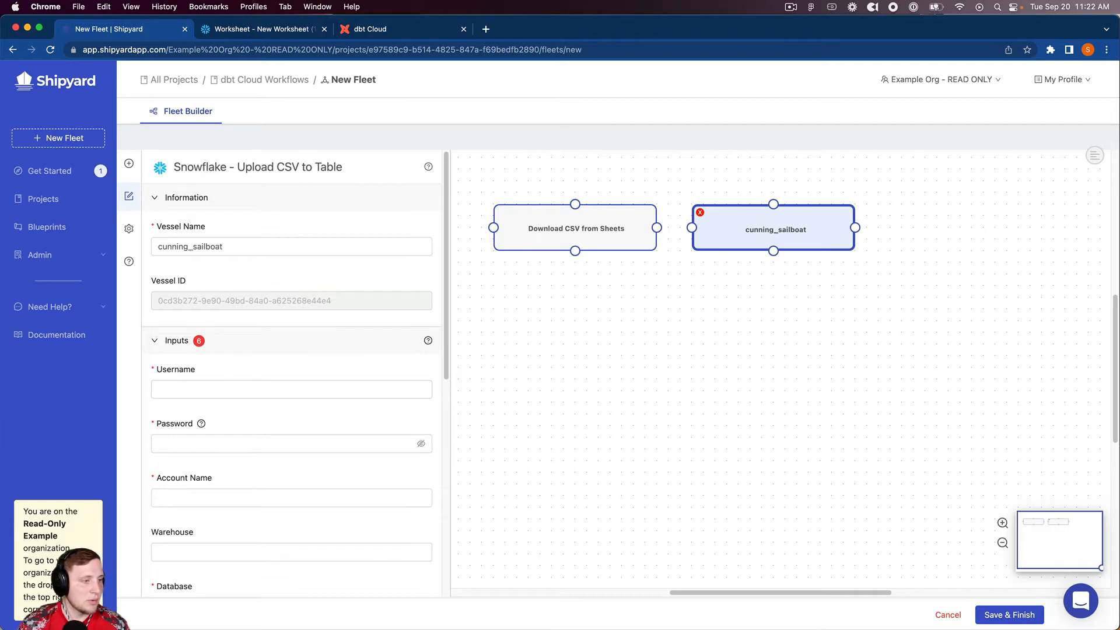
Rename the new Snowflake vessel to "Upload CSV to Table"
left_click(260, 249)
key("super+a")
type("U")
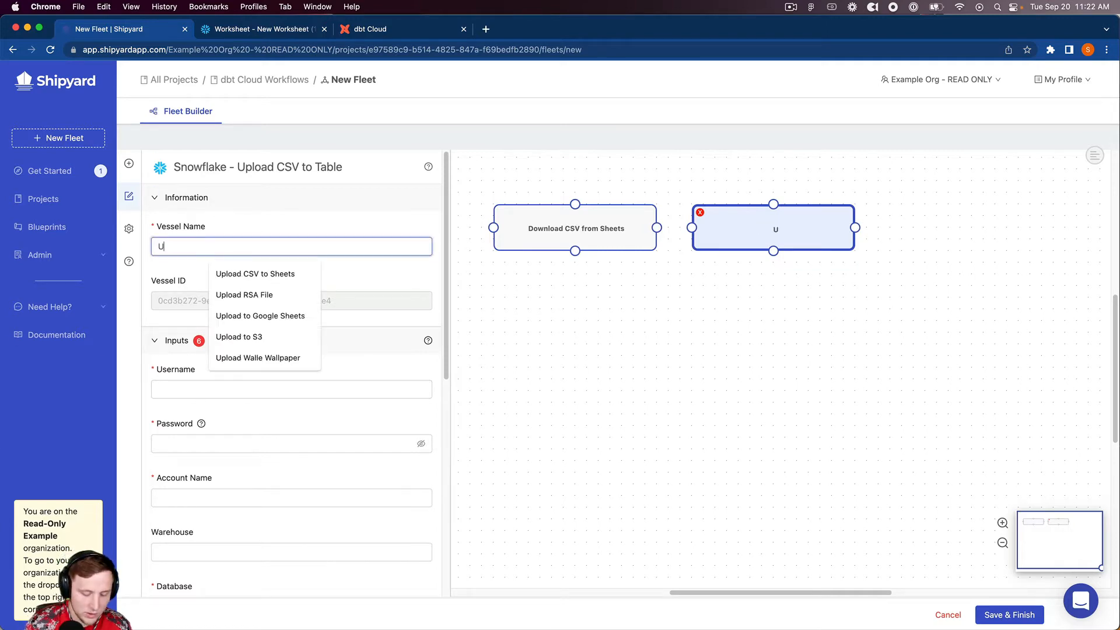
type("pload CSV ")
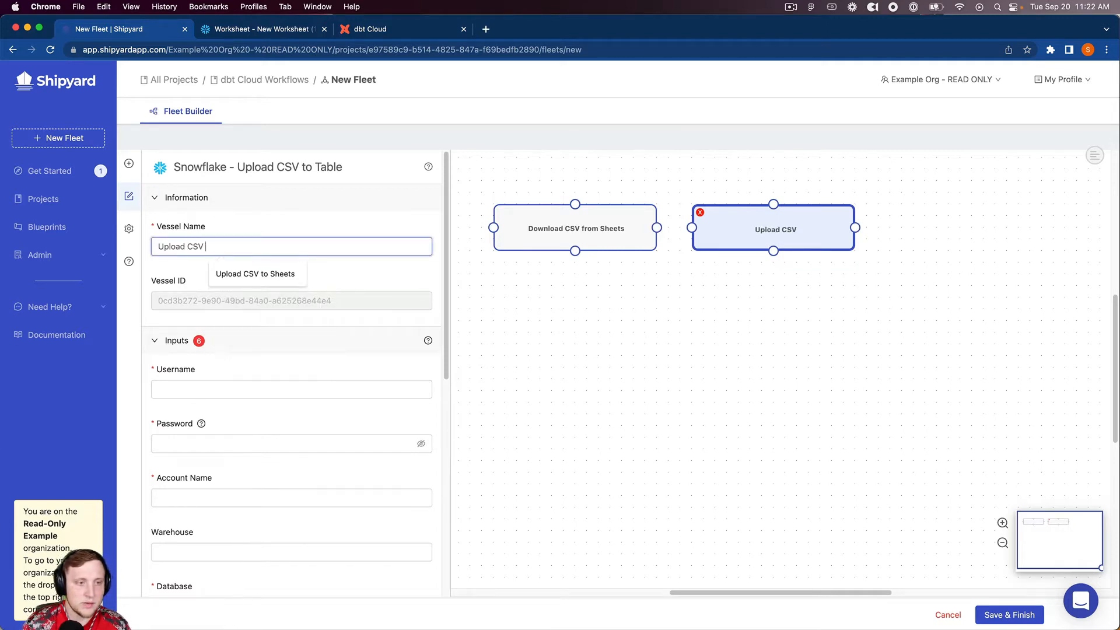
type("to TA")
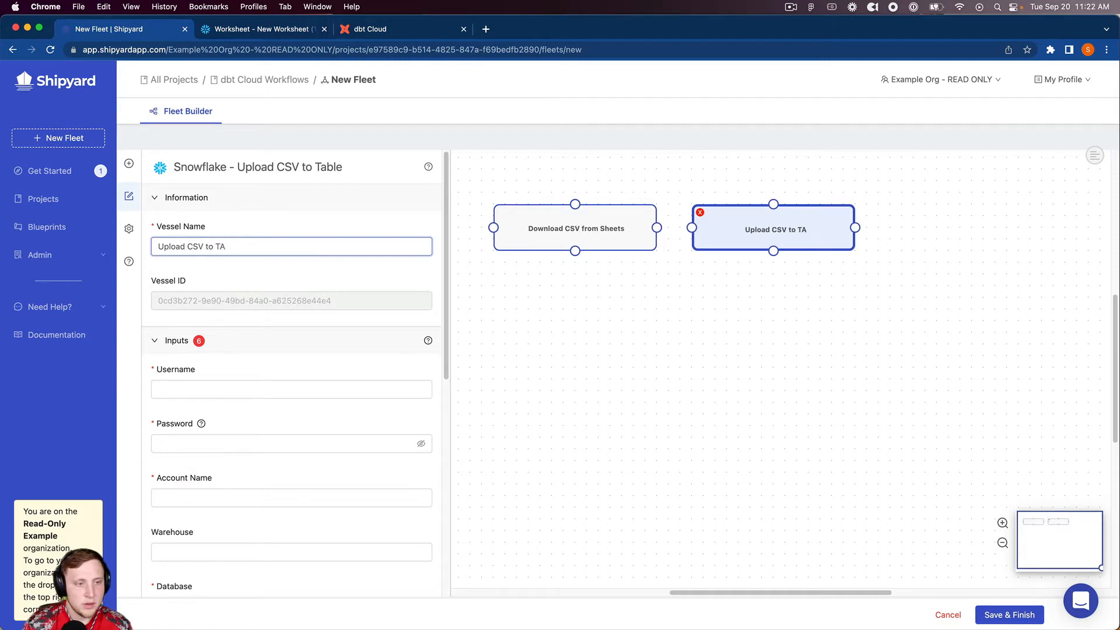
key("BackSpace")
type("able")
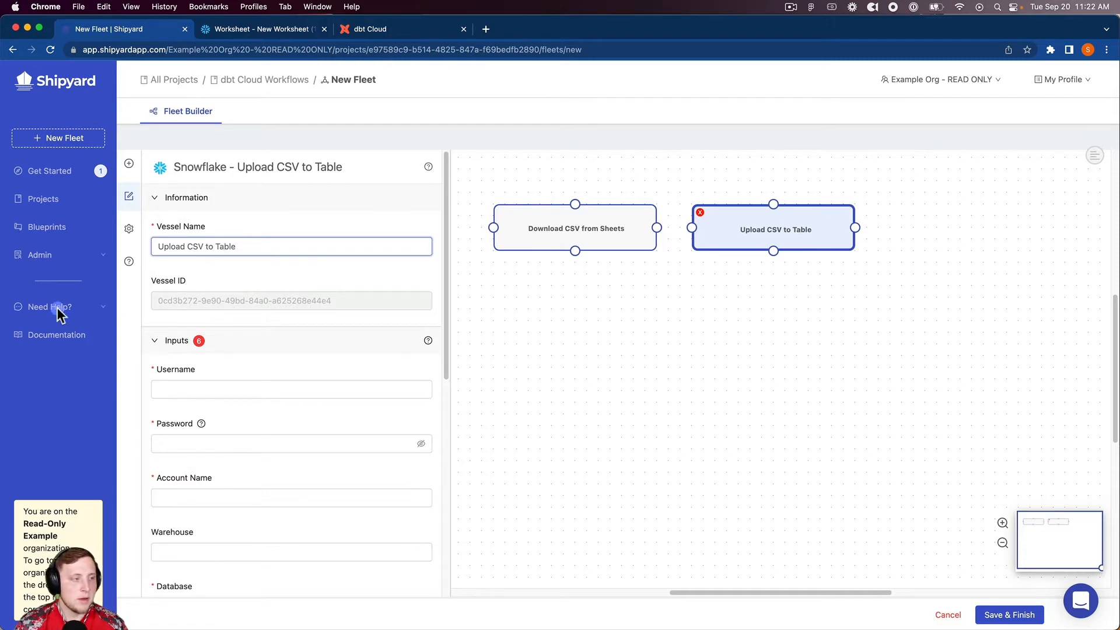
Fill in the Snowflake username, password and account name for the upload vessel
left_click(335, 389)
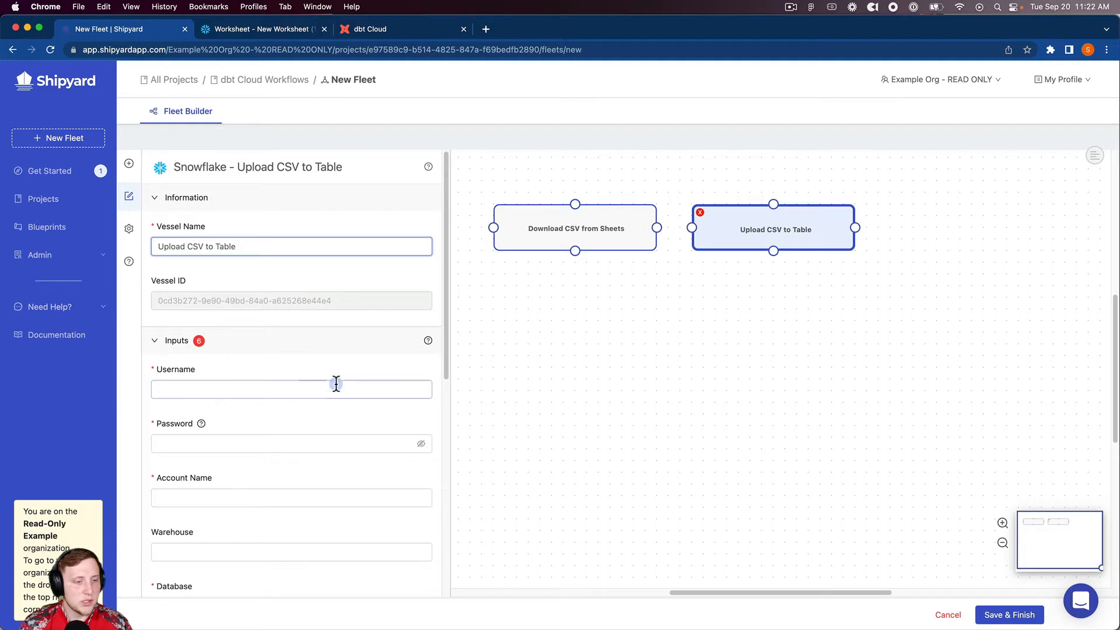
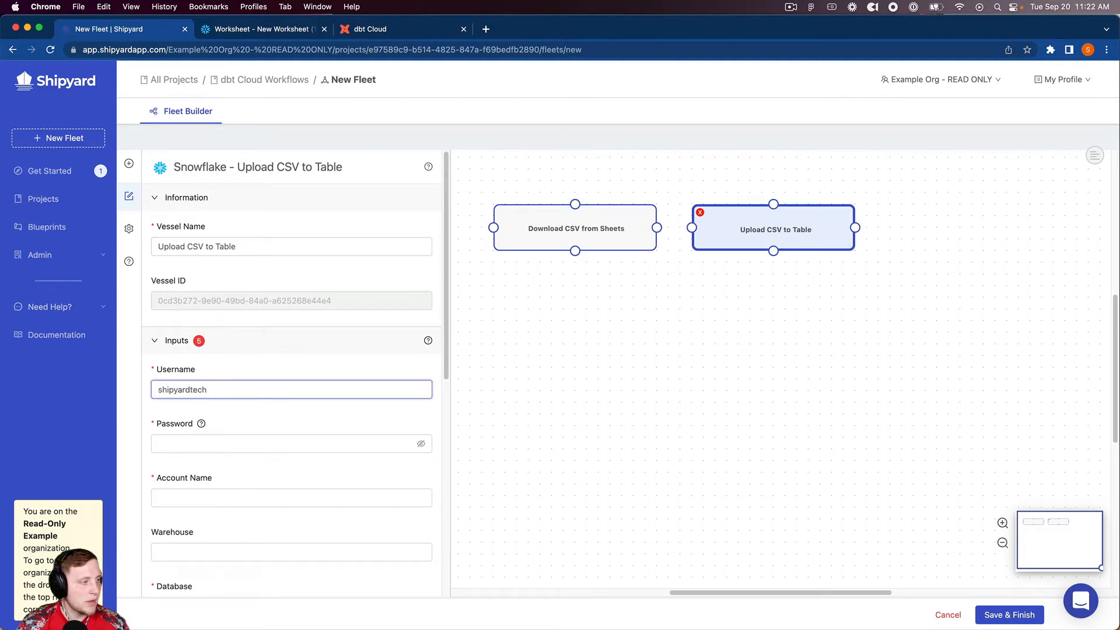
left_click(204, 444)
key("super+v")
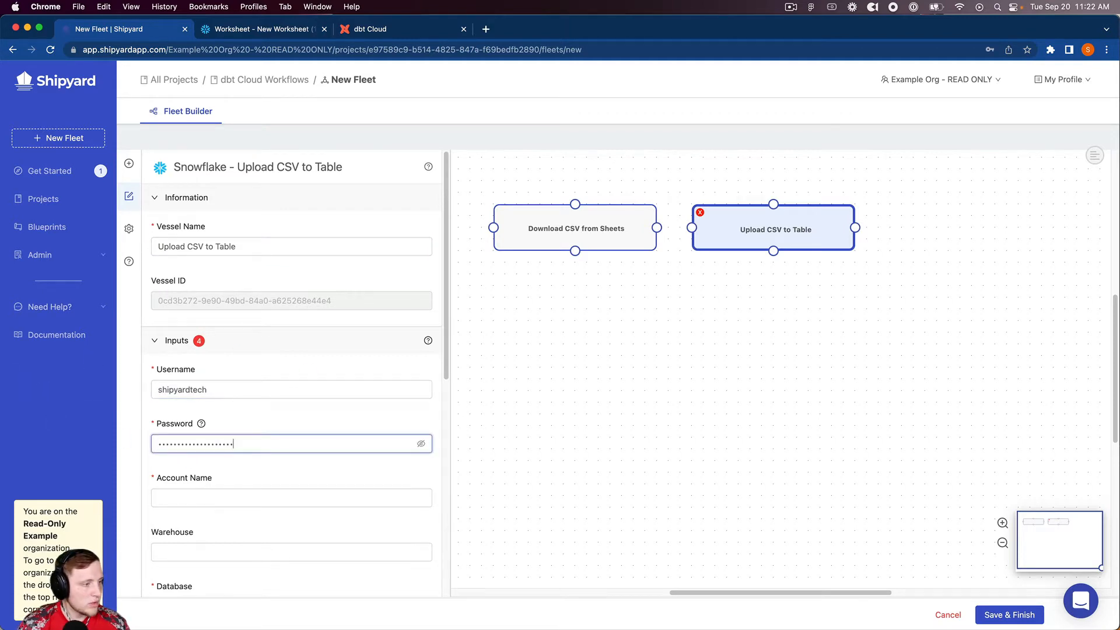
left_click(182, 499)
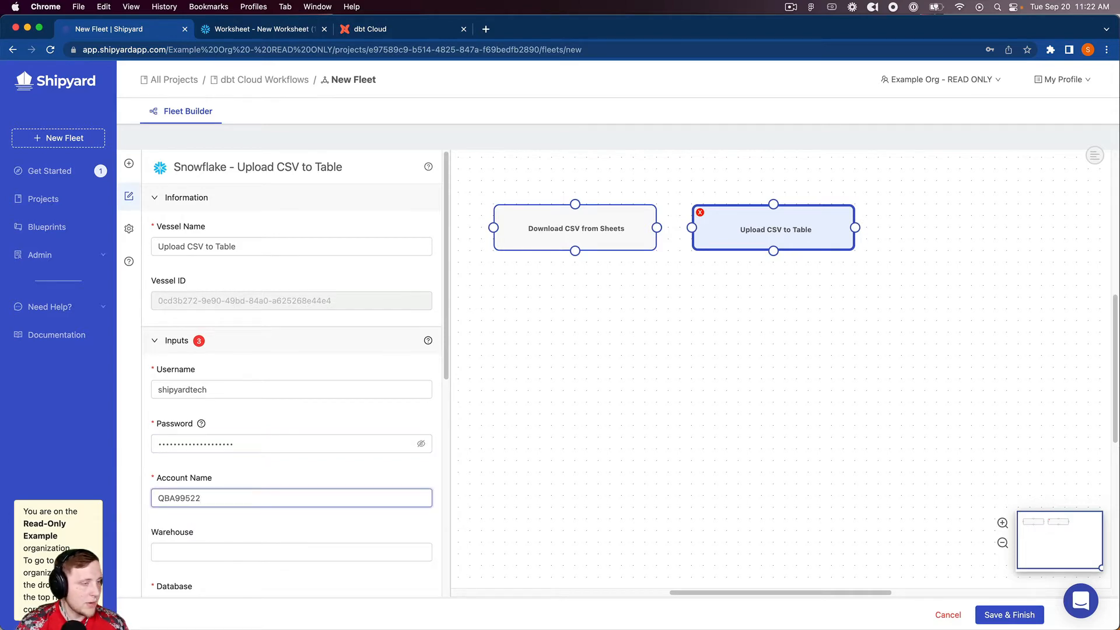
Check the database objects in the Snowflake worksheet, and set the upload vessel's warehouse to TEST_WH and database to DEMO_DB
left_click(264, 32)
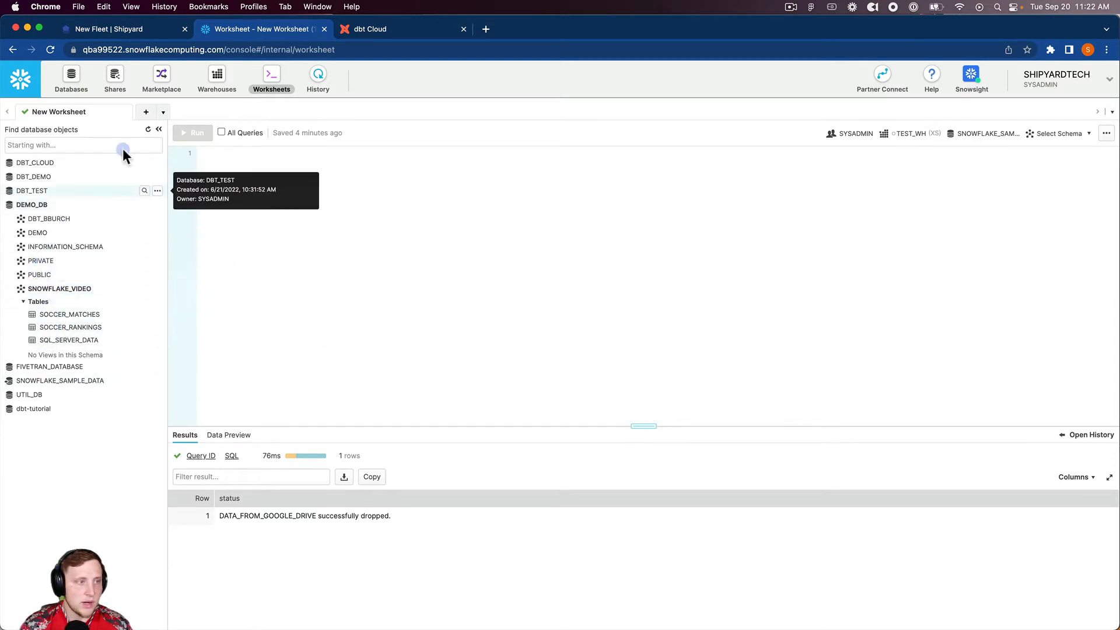
left_click(126, 30)
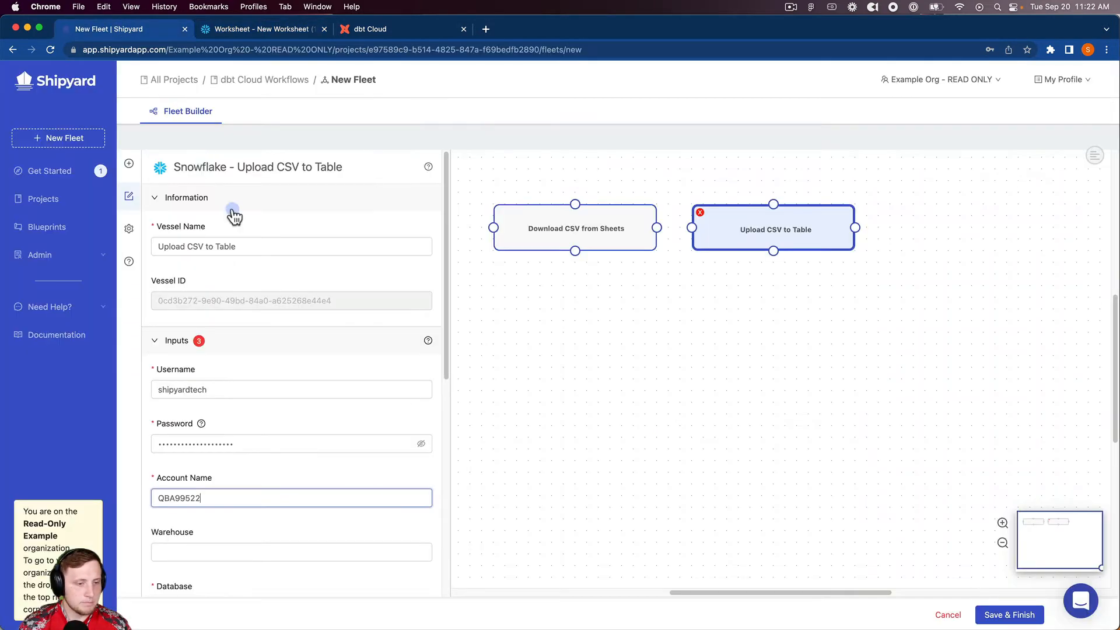
scroll(320, 442, "down", 3)
left_click(242, 416)
left_click(239, 439)
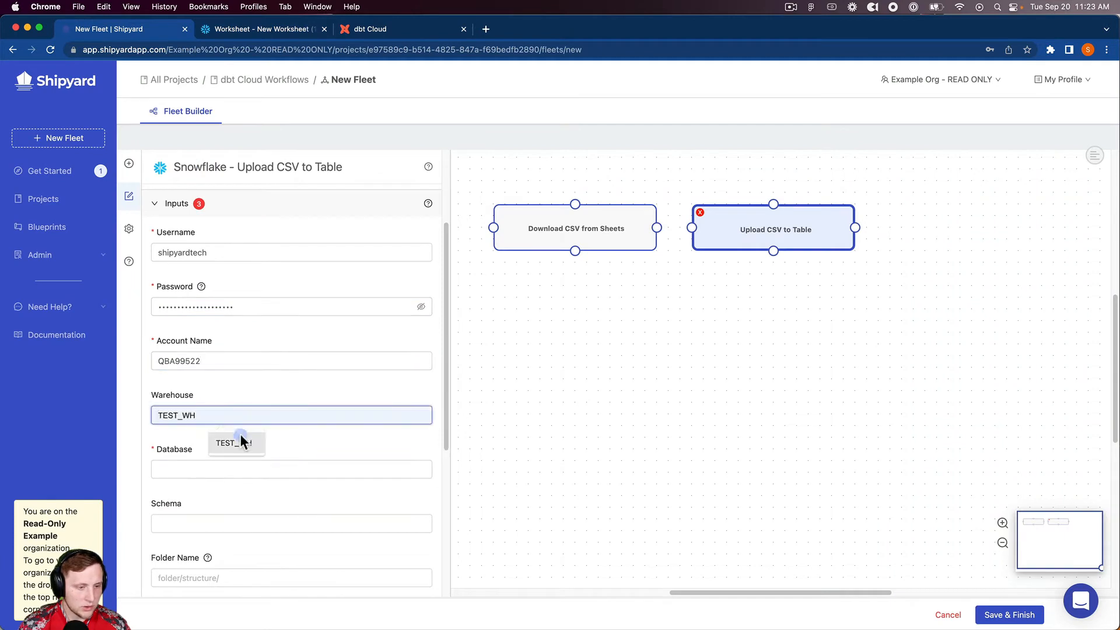
left_click(212, 470)
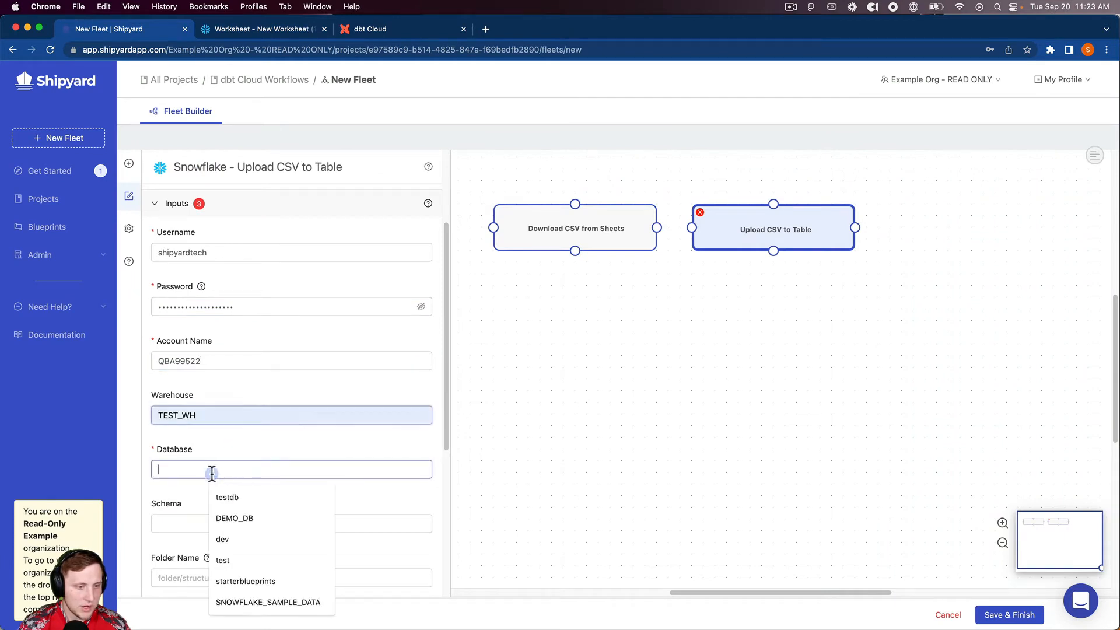
left_click(227, 517)
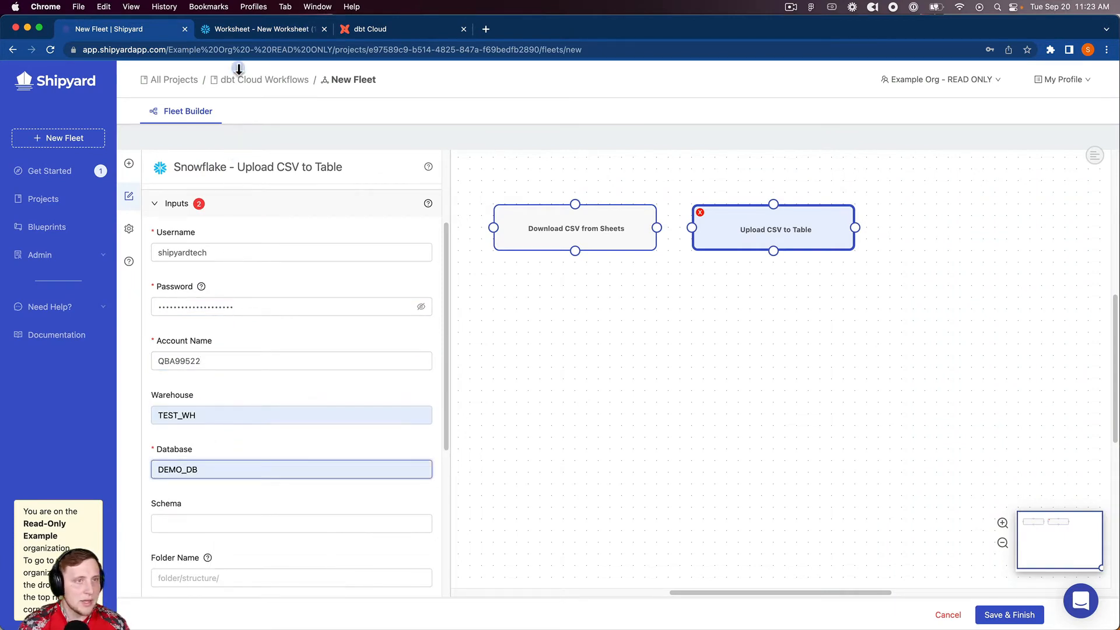
Check the schemas in the Snowflake worksheet and set the upload vessel's schema to snowflake_video
left_click(234, 29)
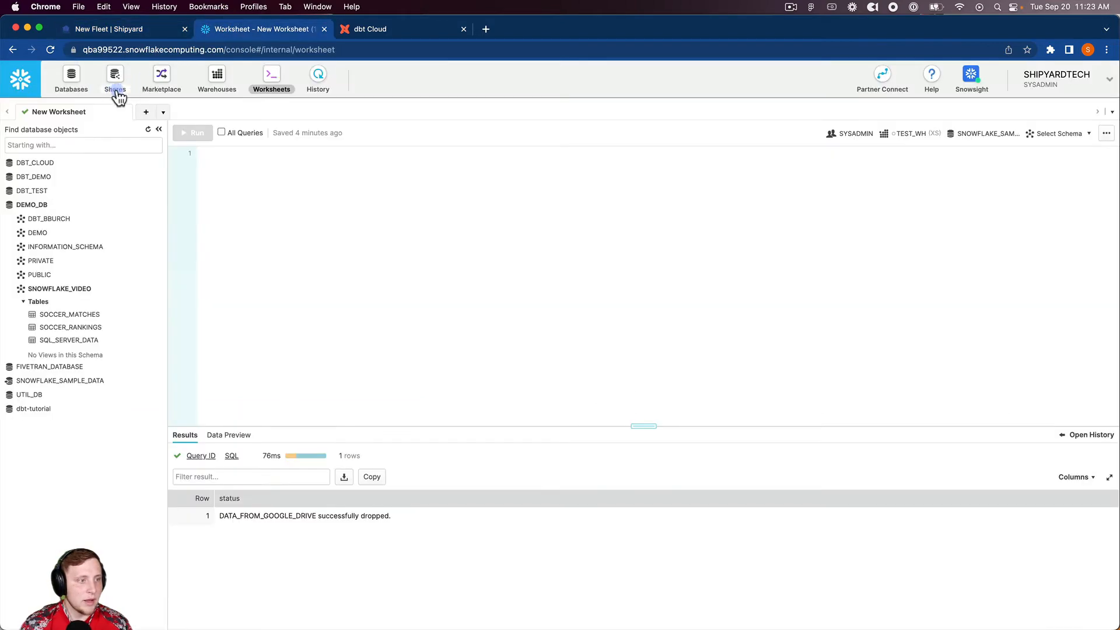
left_click(108, 29)
scroll(228, 408, "down", 3)
left_click(196, 388)
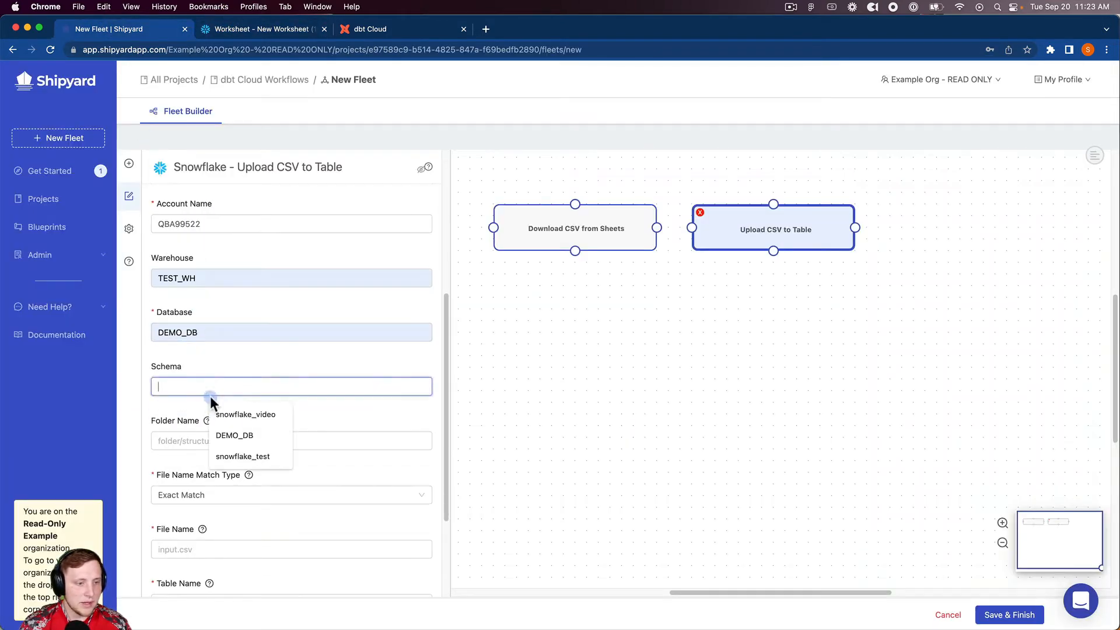
left_click(230, 415)
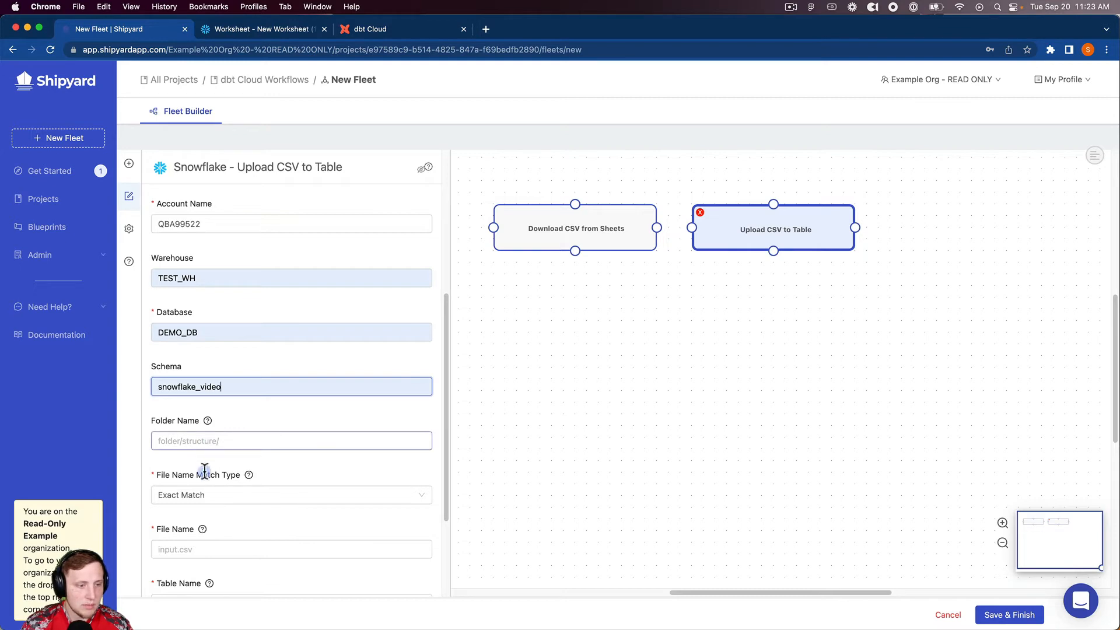
Set the file name to test.csv and the table name to data_from_google_sheets, keeping Append Data as the insertion method
left_click(196, 549)
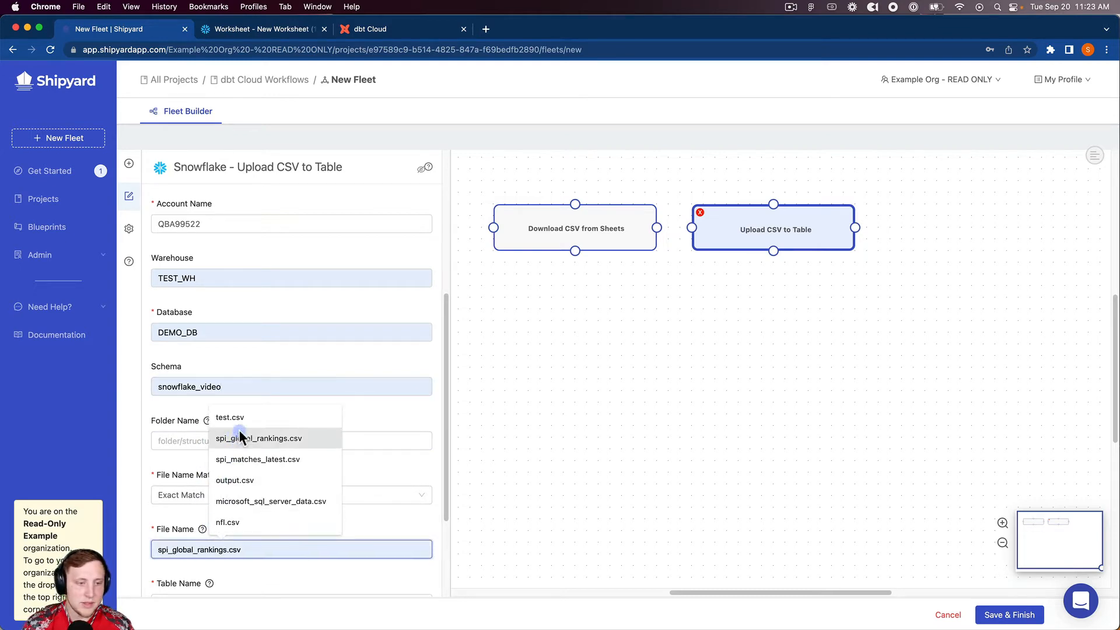
left_click(239, 418)
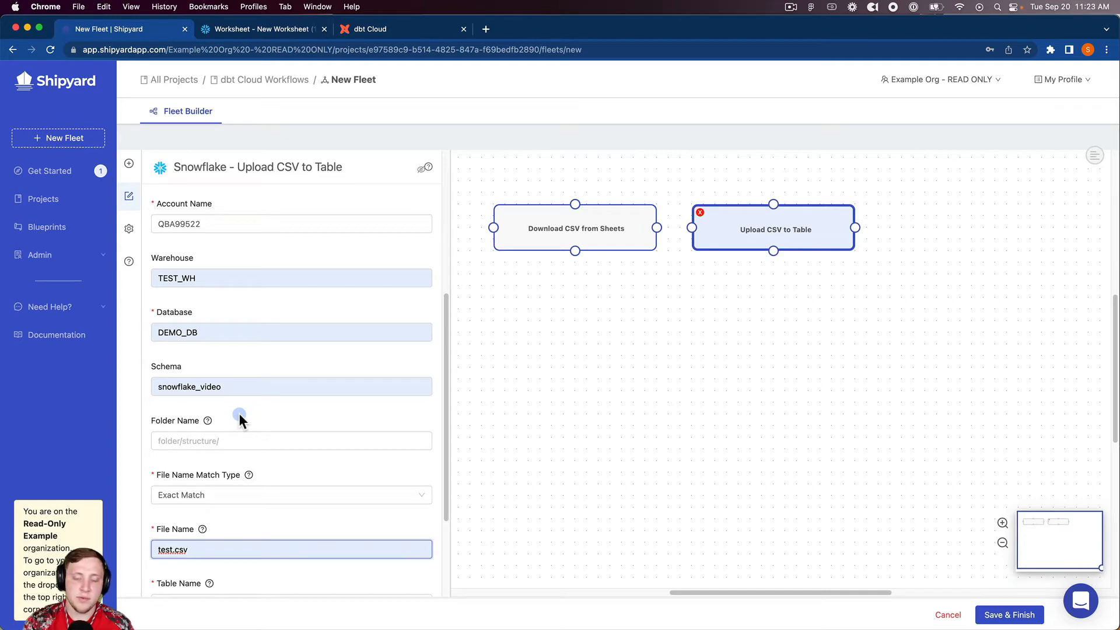
scroll(240, 432, "down", 5)
left_click(236, 464)
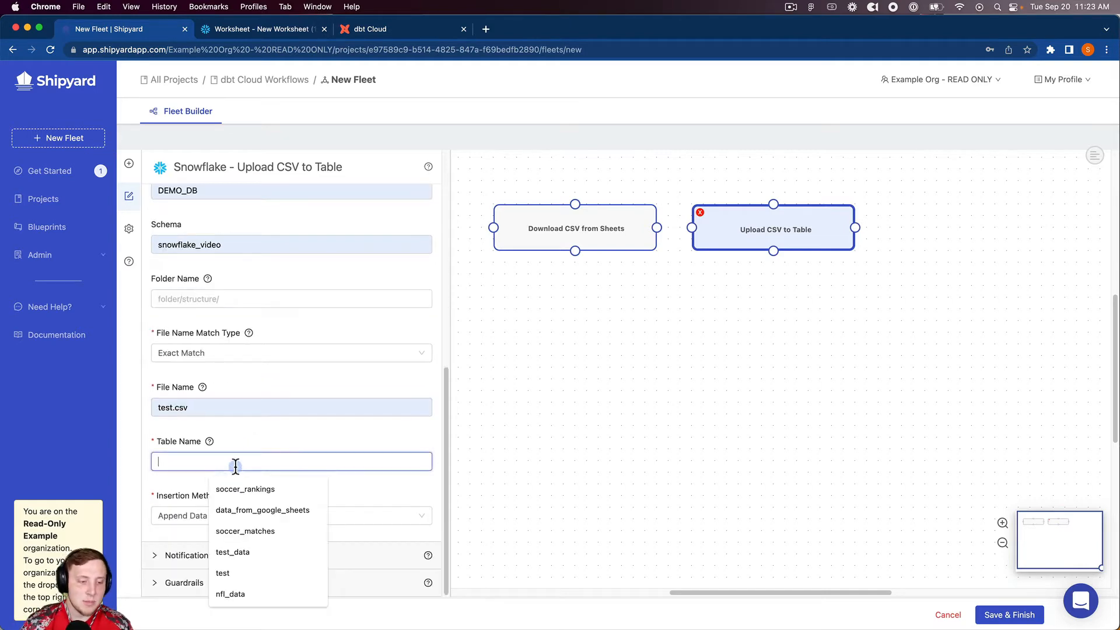
type("data")
key("Down")
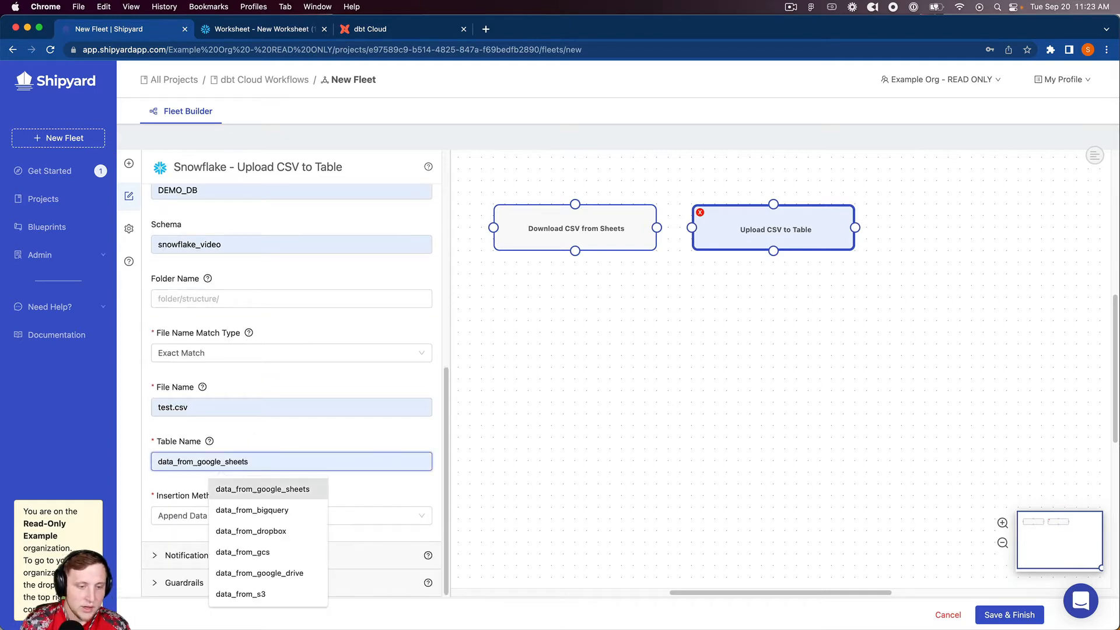
key("Return")
left_click(193, 516)
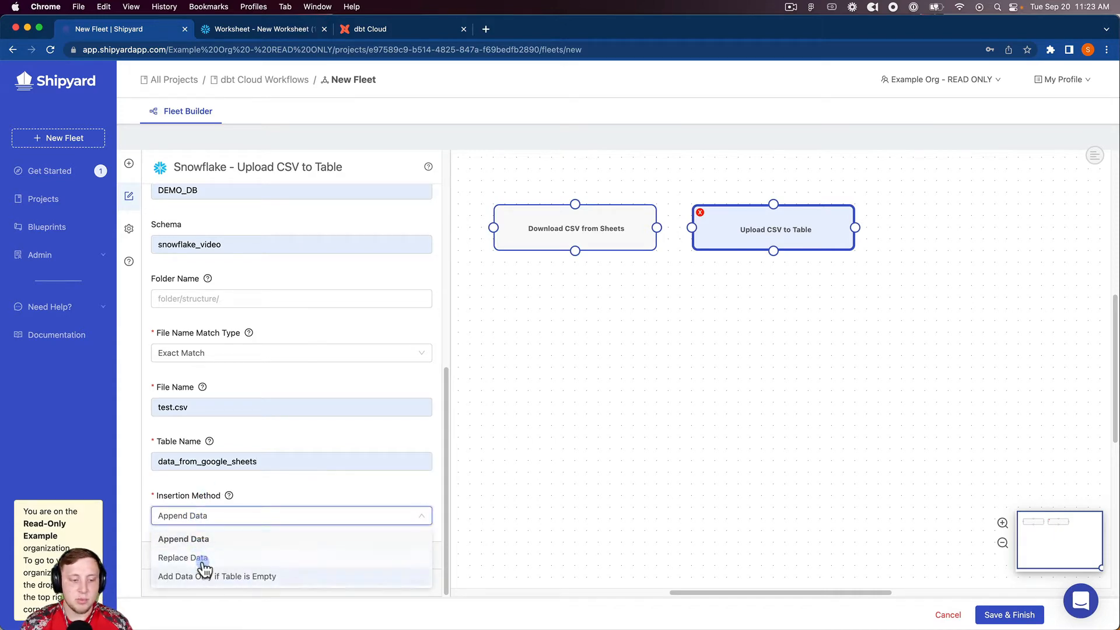
left_click(208, 518)
Add a dbt Cloud Execute Job vessel and place it in line after the Upload CSV to Table vessel
scroll(307, 350, "up", 10)
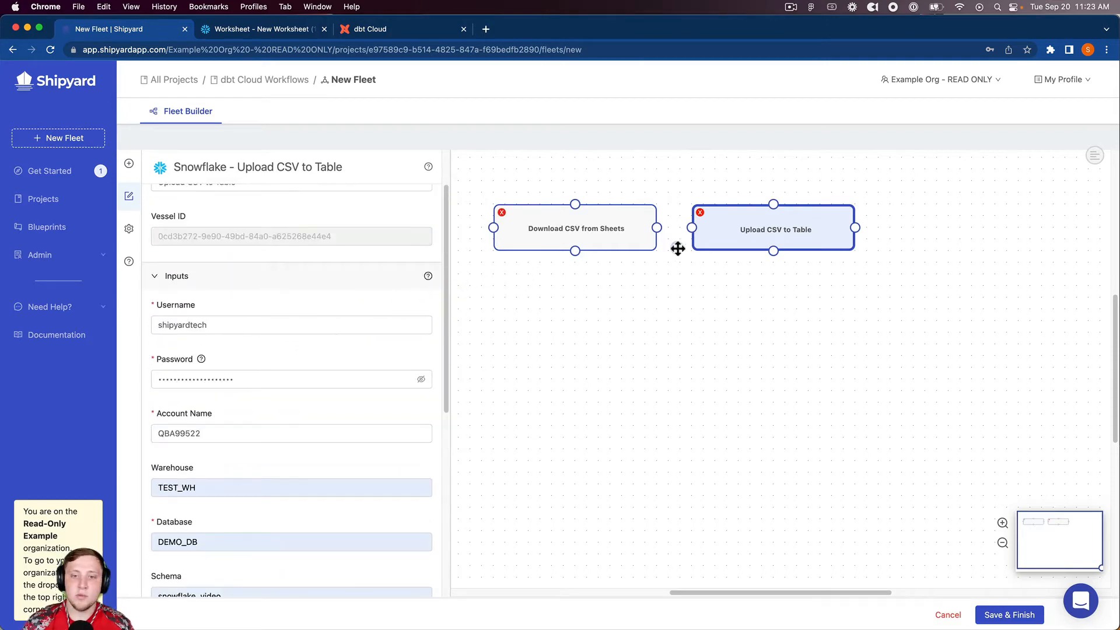
scroll(599, 237, "up", 1)
left_click(129, 164)
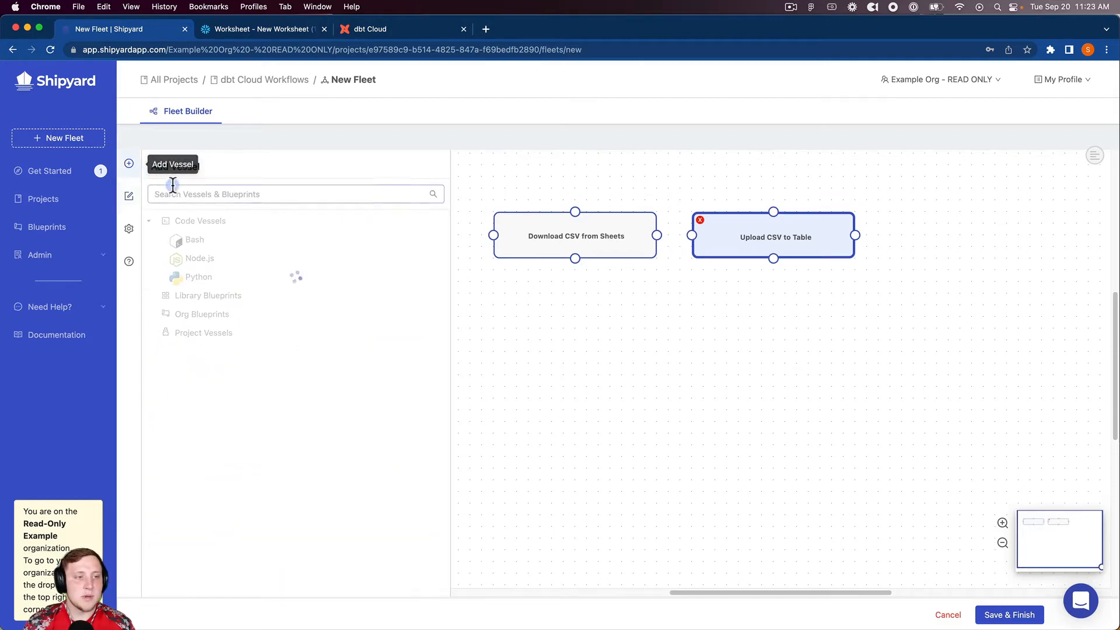
left_click(190, 194)
type("dbt")
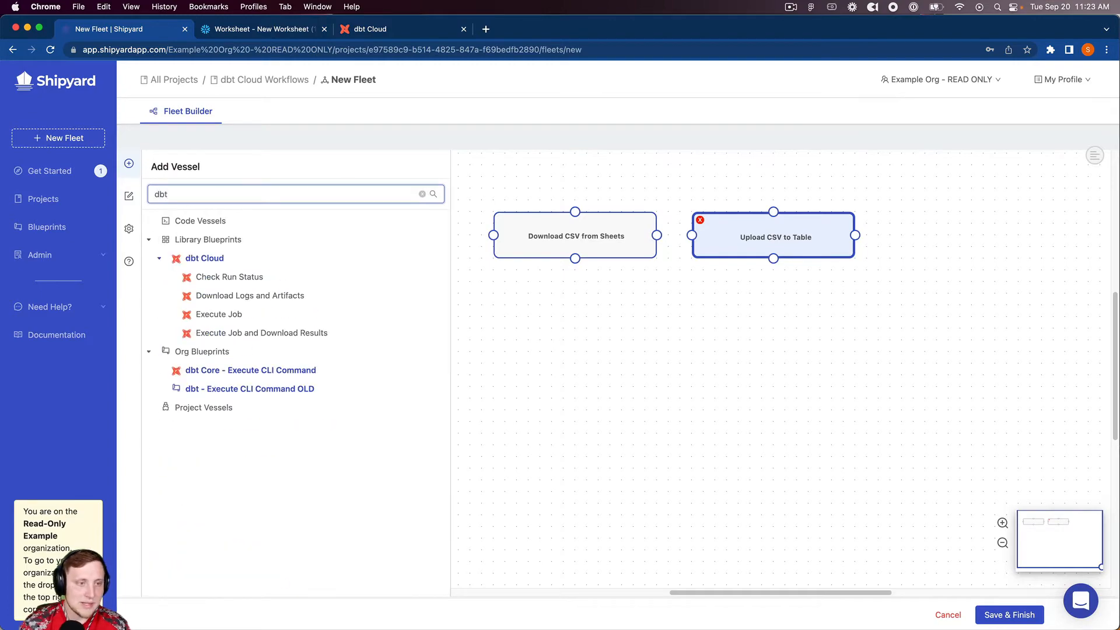
left_click(274, 319)
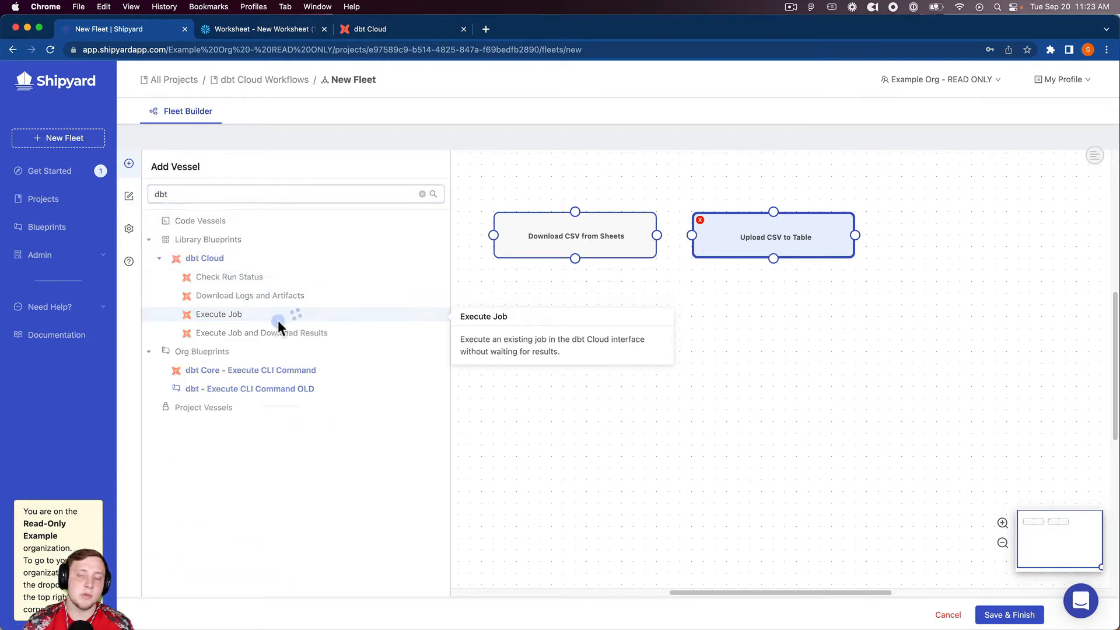
left_click_drag(775, 357, 991, 230)
Rename the dbt Cloud vessel to "Execute dbt Cloud Job"
triple_click(236, 250)
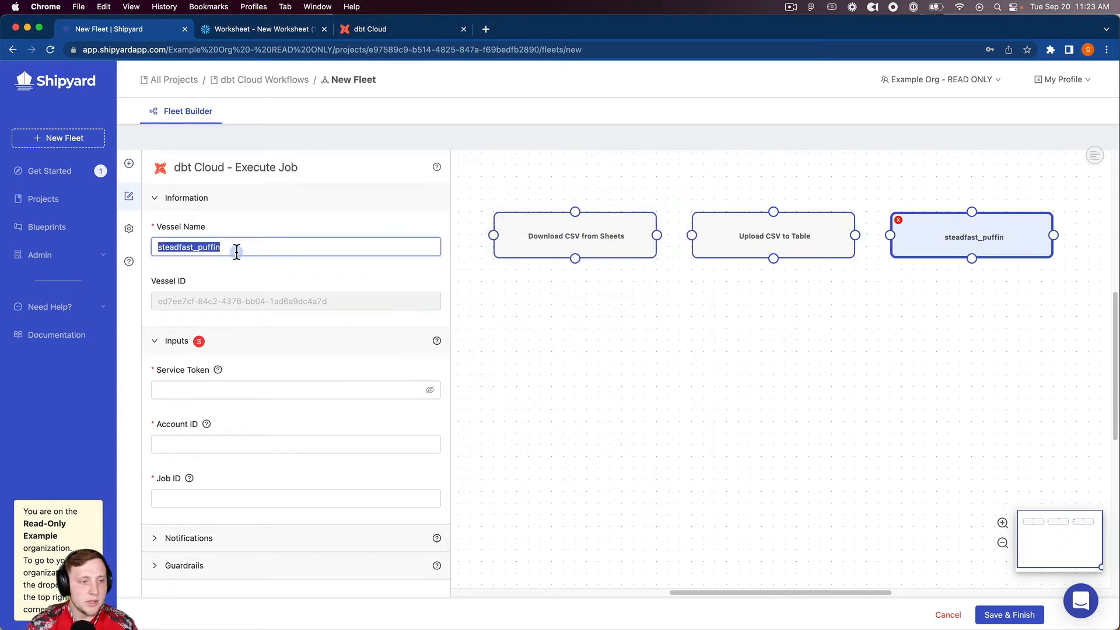
type("Execute ")
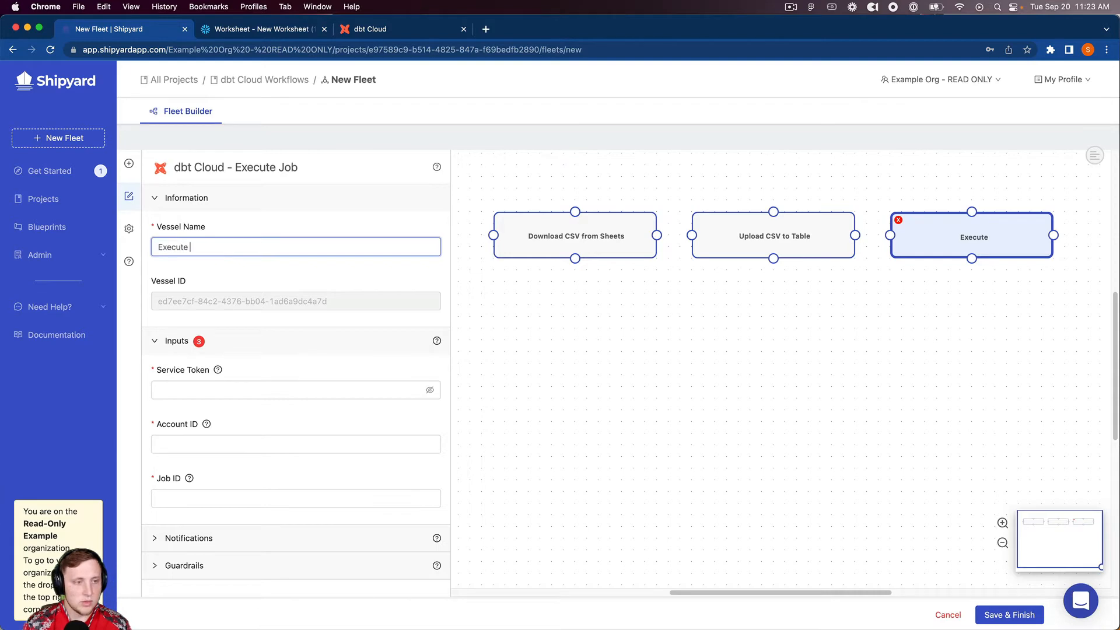
type("dbt Cloud Job")
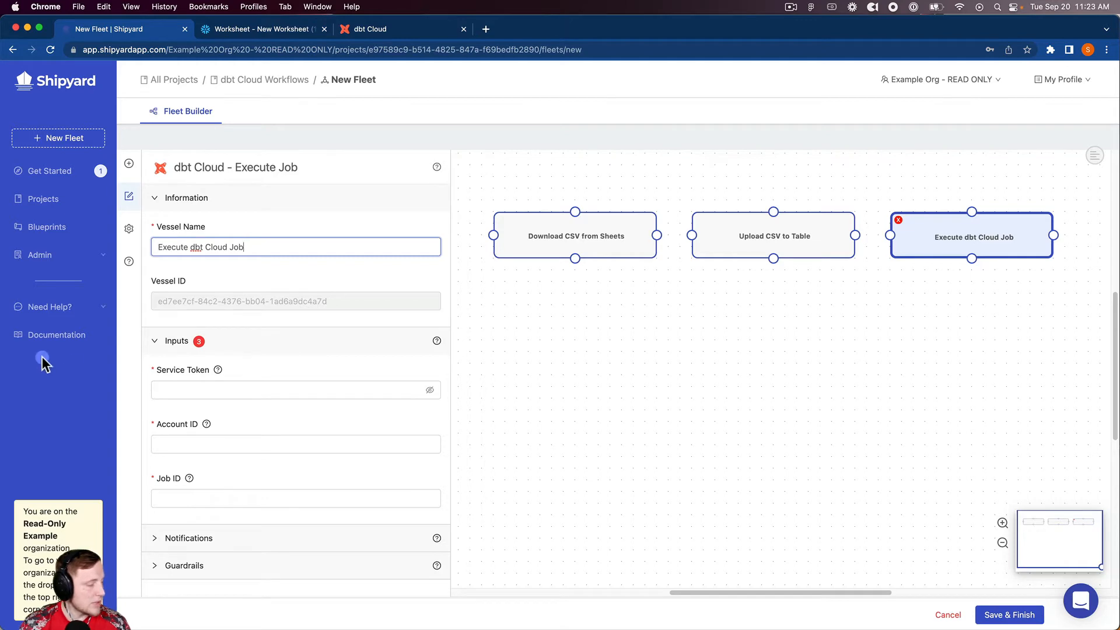
Fill in the dbt Cloud vessel's service token and account ID, and set the job ID to 24990
left_click(323, 387)
key("super+v")
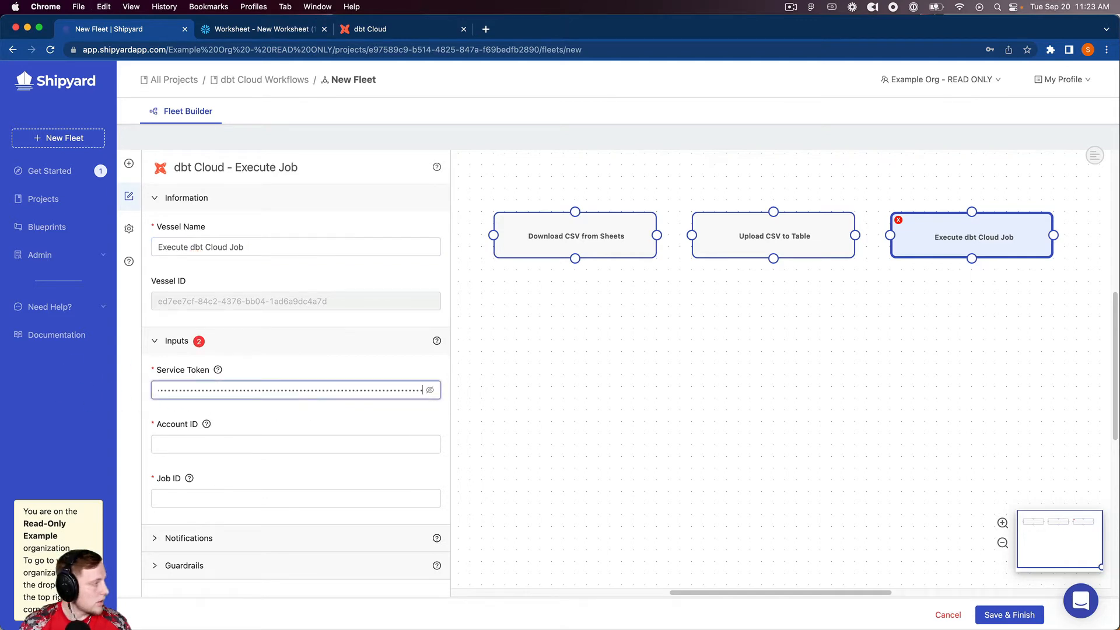
left_click(252, 445)
type("19812")
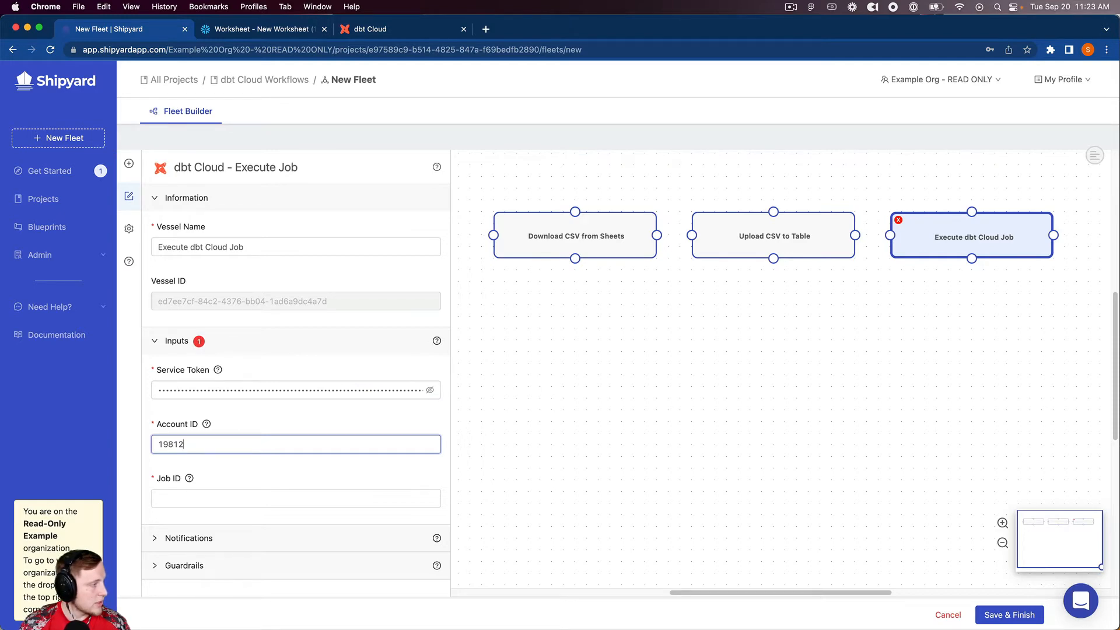
left_click(152, 502)
type("24990")
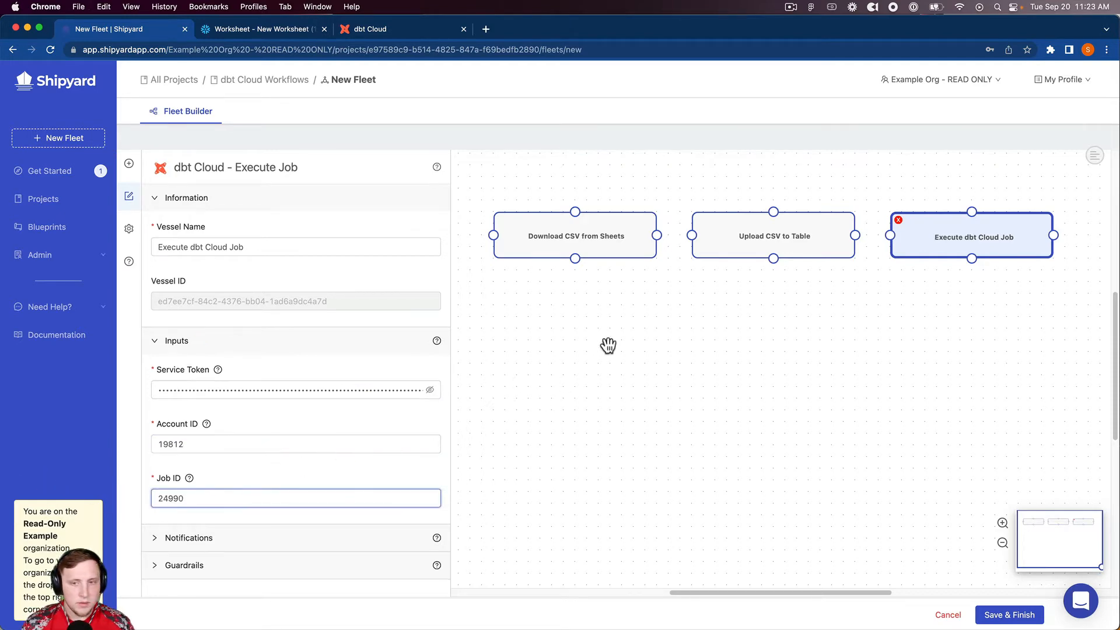
Connect Download CSV from Sheets to Upload CSV to Table, and that vessel to Execute dbt Cloud Job, with Success paths
left_click_drag(657, 235, 692, 236)
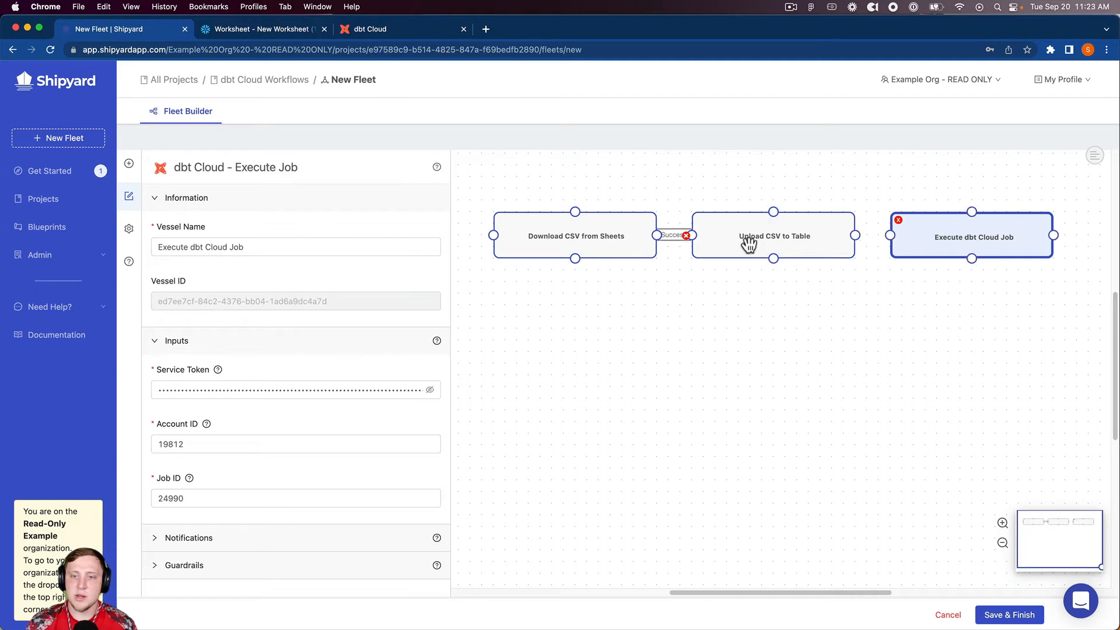
left_click_drag(855, 235, 900, 238)
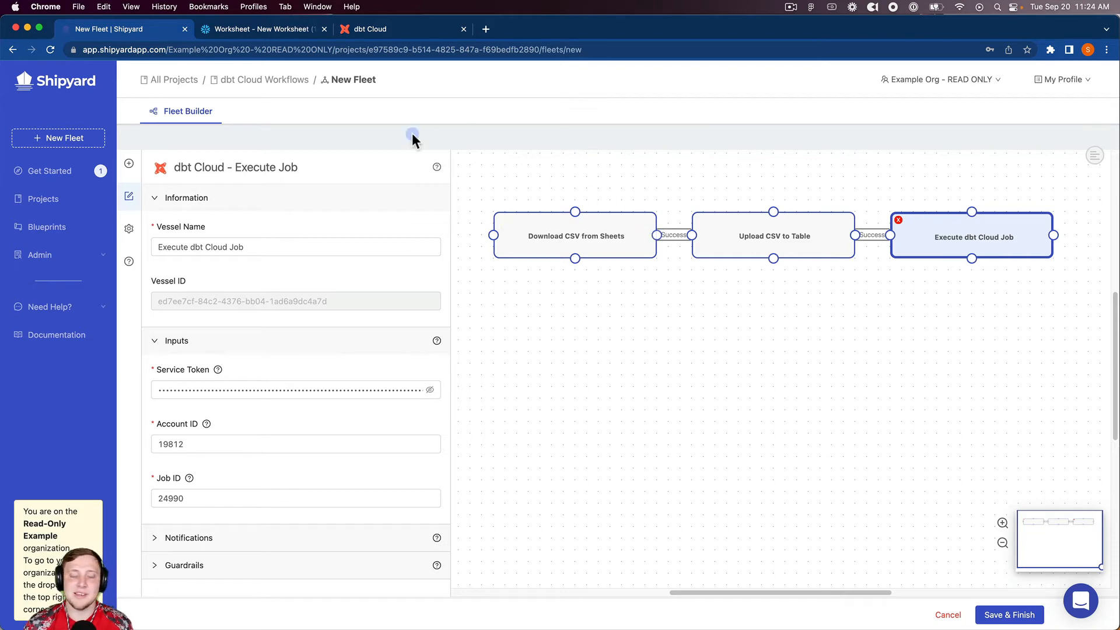
Name the fleet "Snowflake -> dbt Cloud: Import Data" in its settings and save the finished fleet
left_click(130, 229)
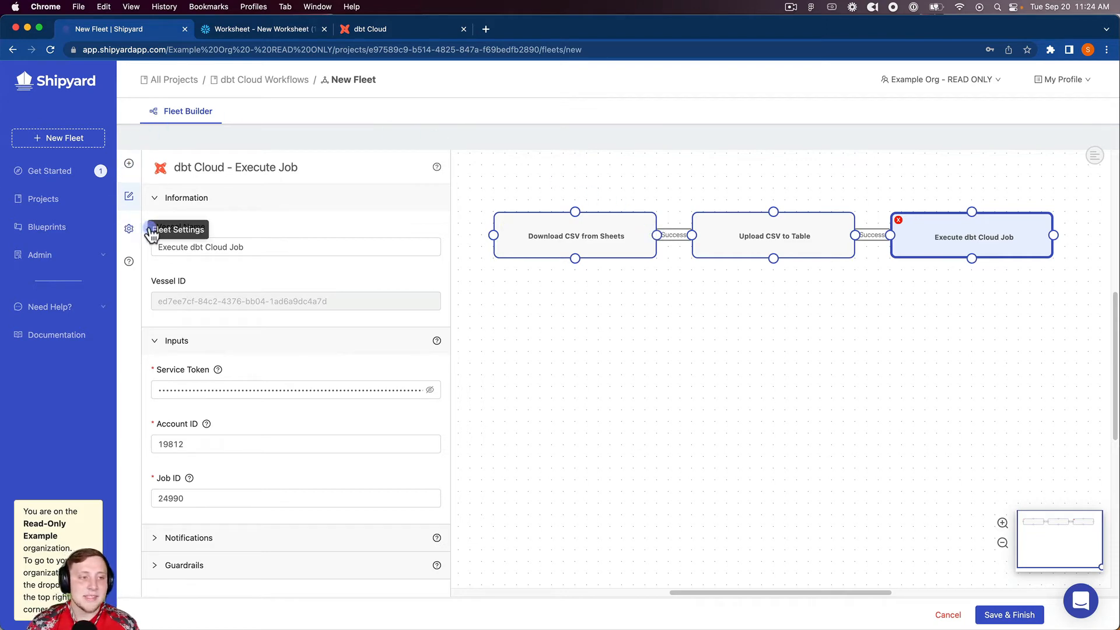
double_click(192, 242)
type("Snowlfka")
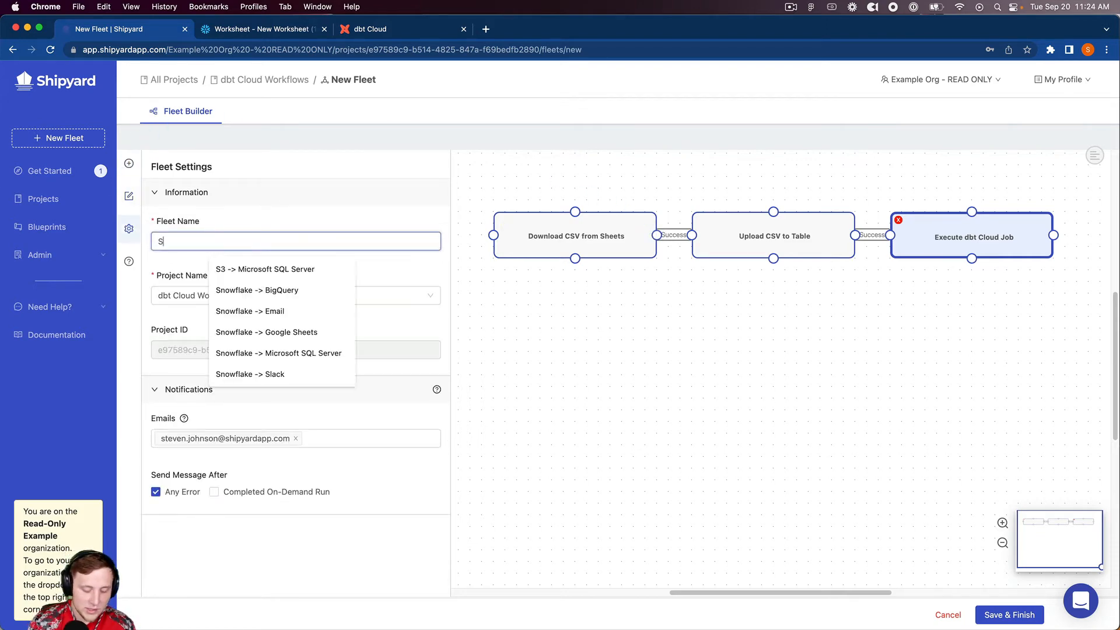
key("BackSpace")
type("fl")
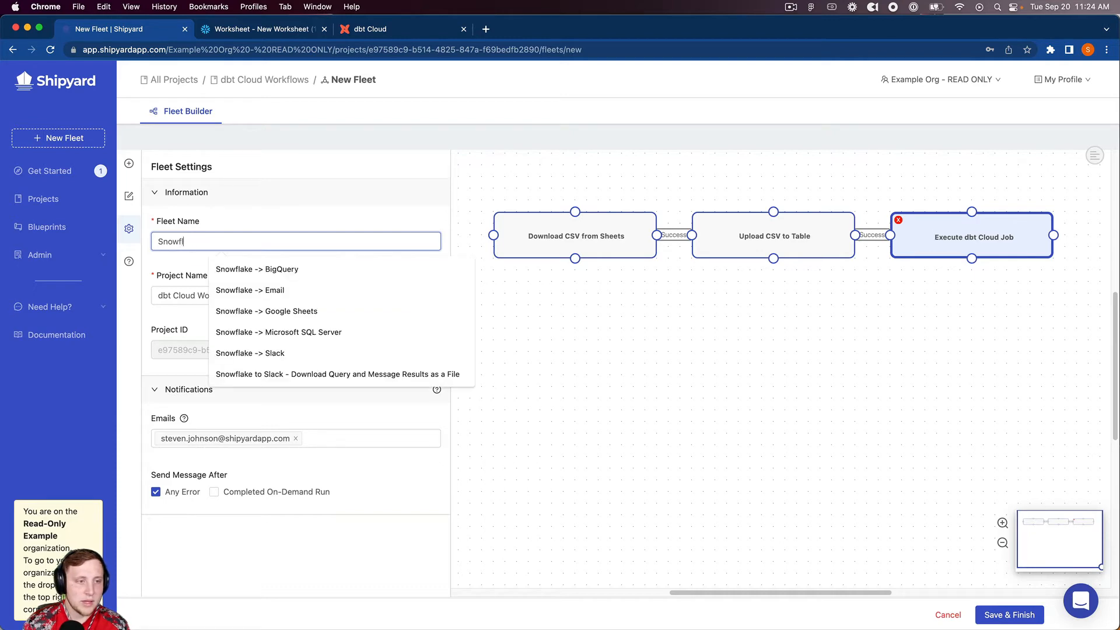
type("ake -> d")
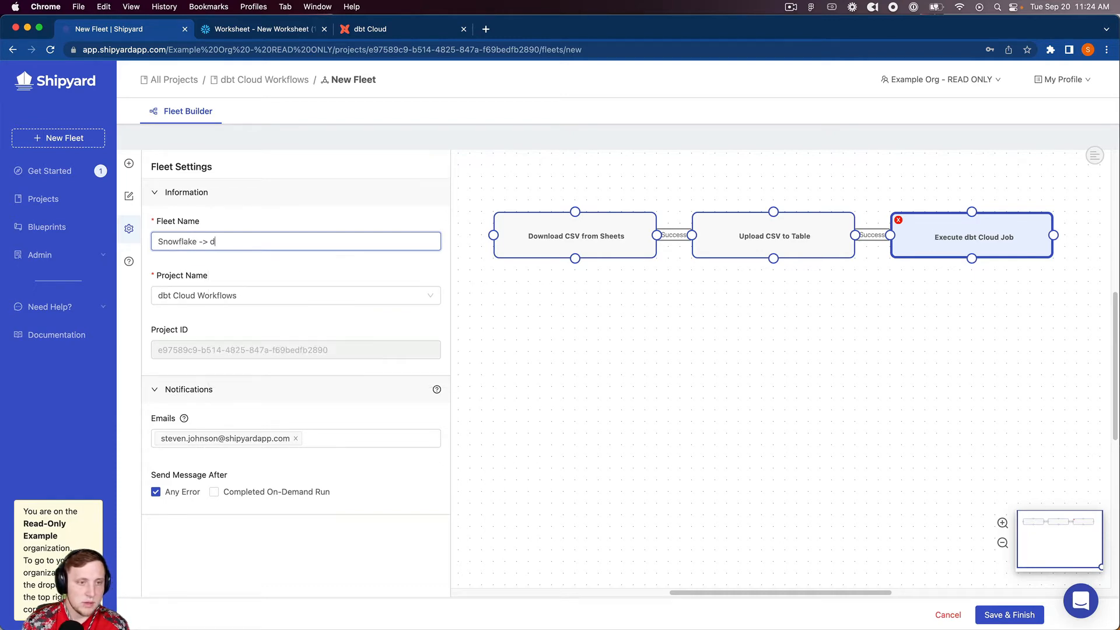
type("bt Cloud: ")
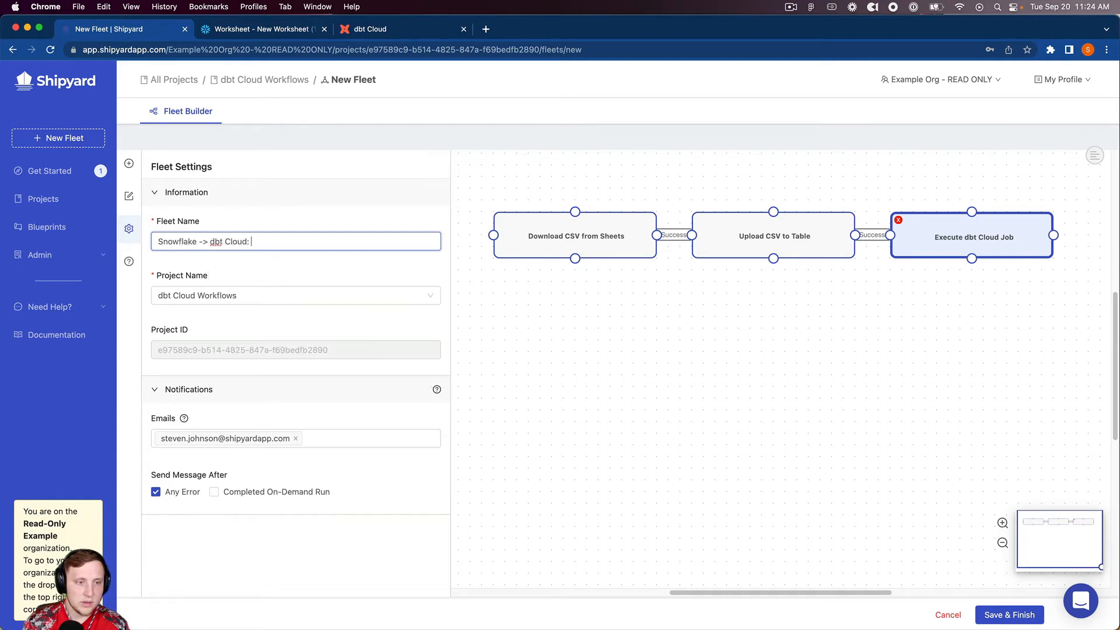
type("Import Data")
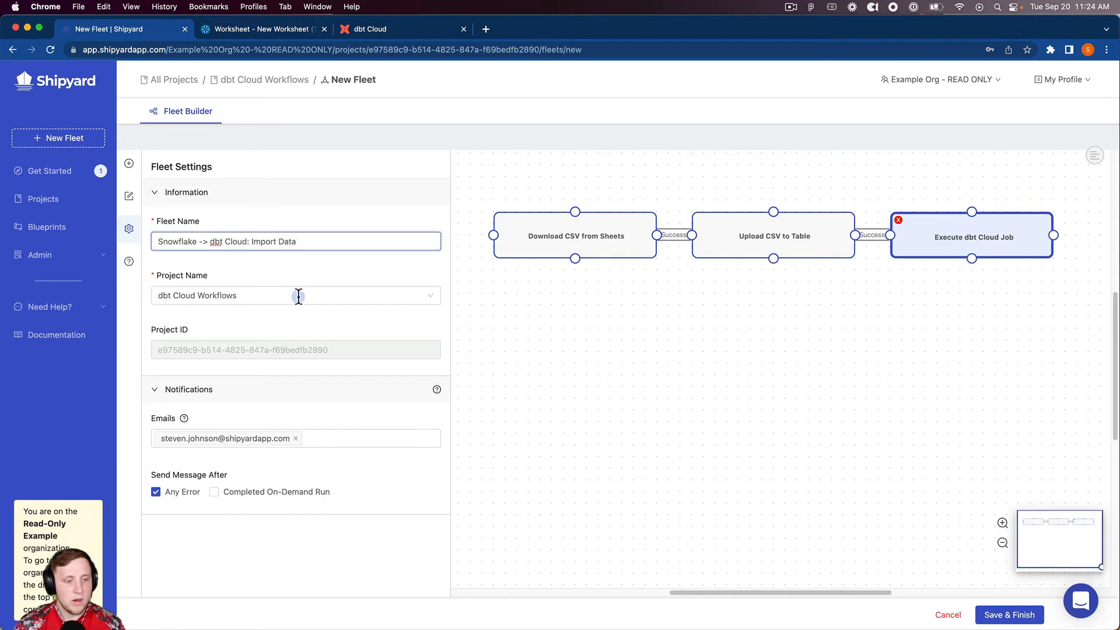
left_click(1016, 617)
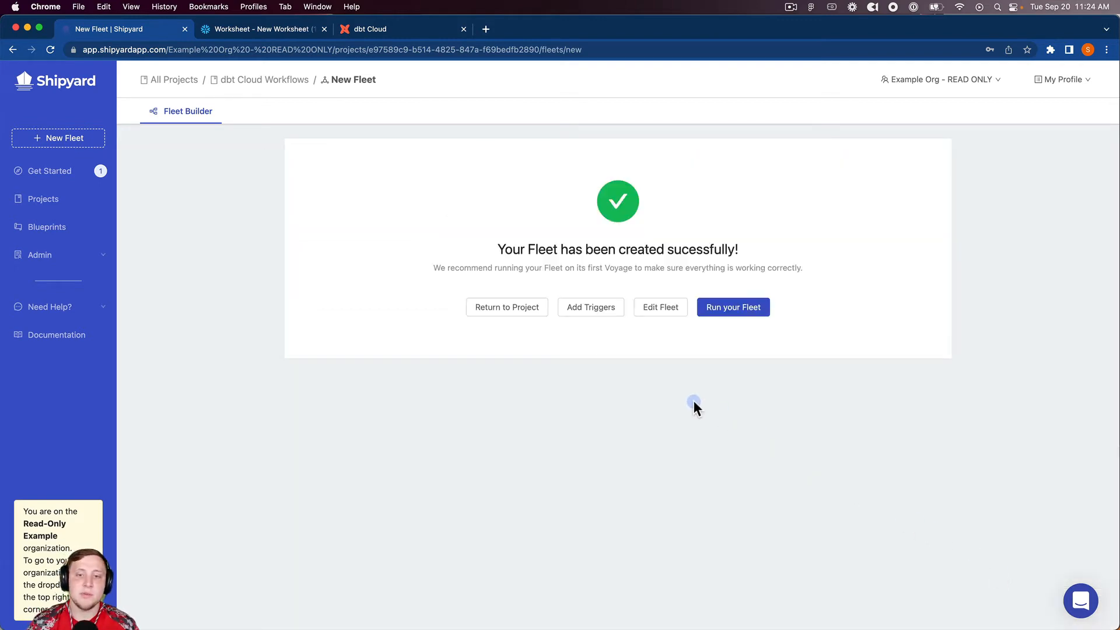
Run the fleet and examine the log output of its Upload CSV to Table vessel
left_click(729, 311)
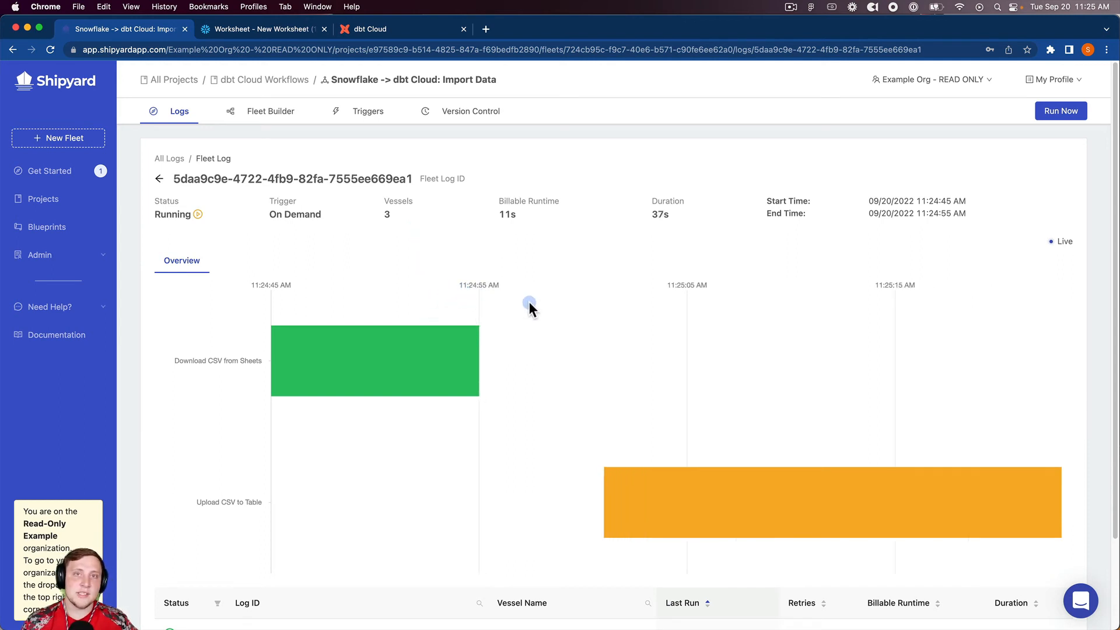
mouse_move(432, 360)
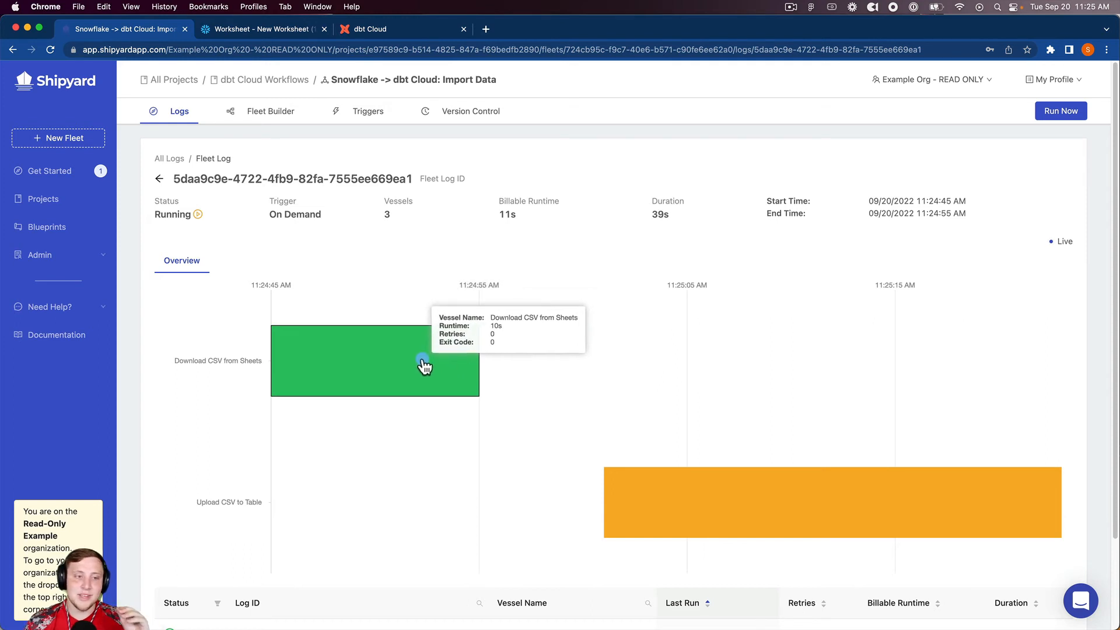
mouse_move(615, 492)
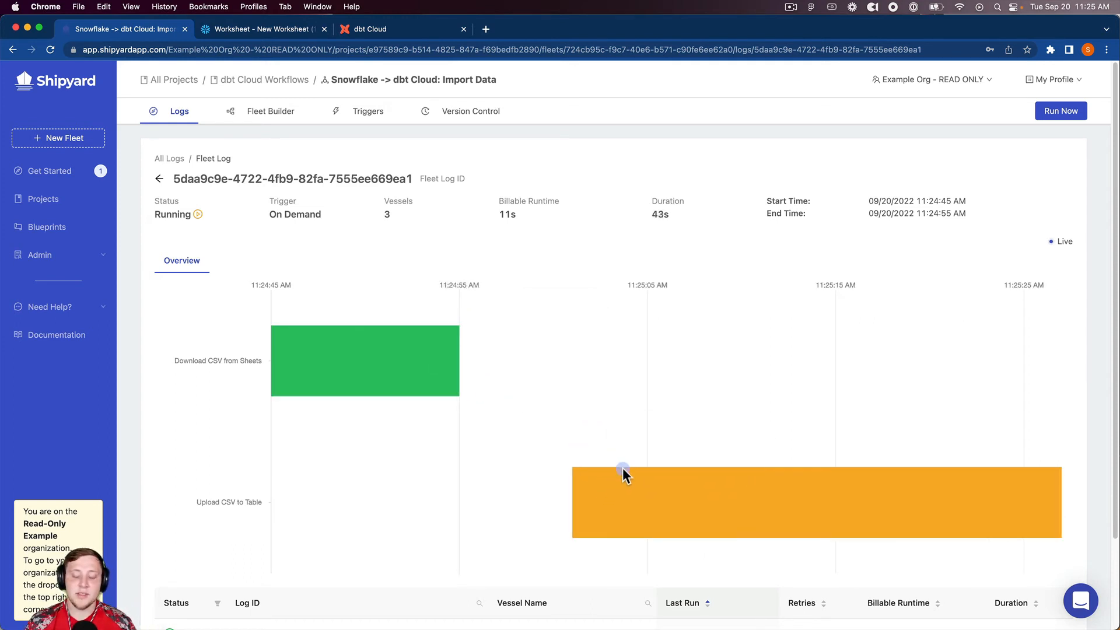
left_click(630, 505)
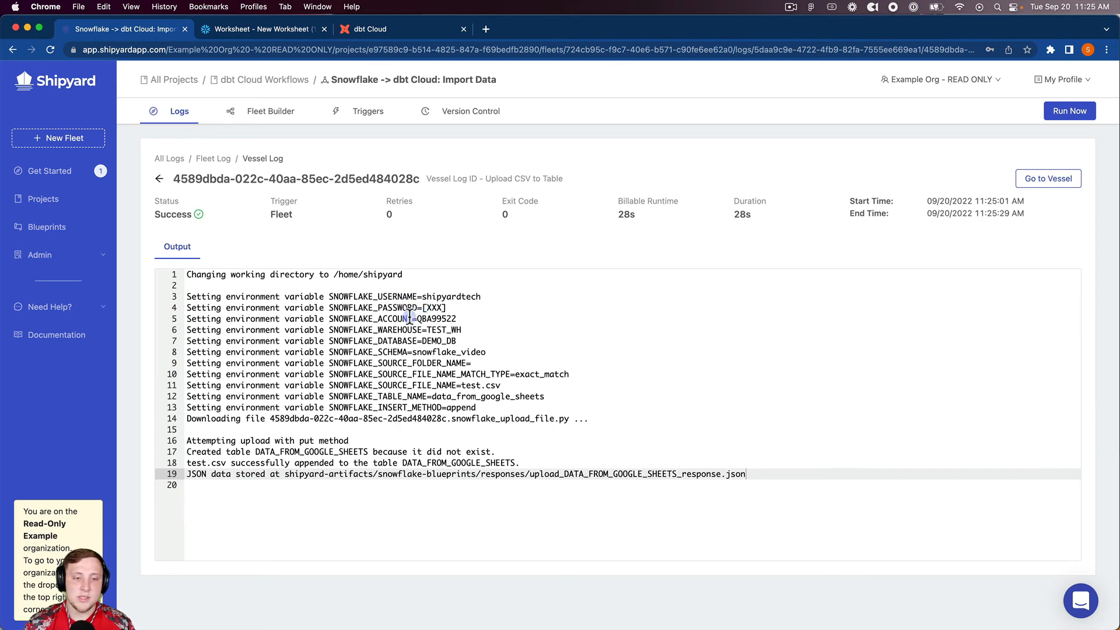
left_click_drag(446, 308, 422, 308)
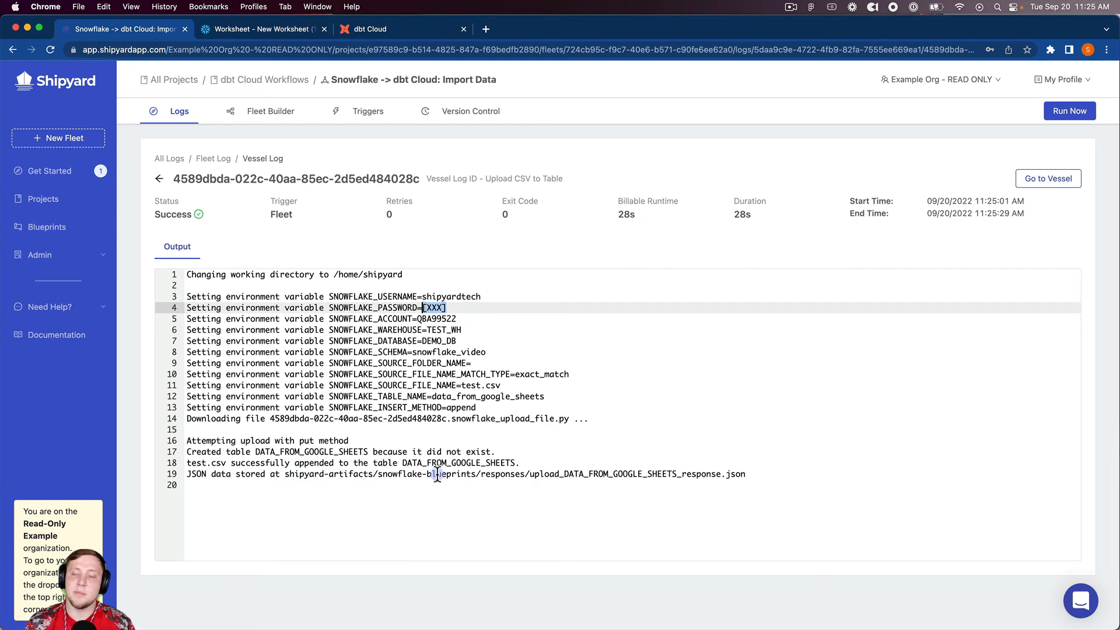
Switch to the Snowflake worksheet, refresh the database objects and check for the DATA_FROM_GOOGLE_SHEETS table in the SNOWFLAKE_VIDEO schema
left_click(237, 29)
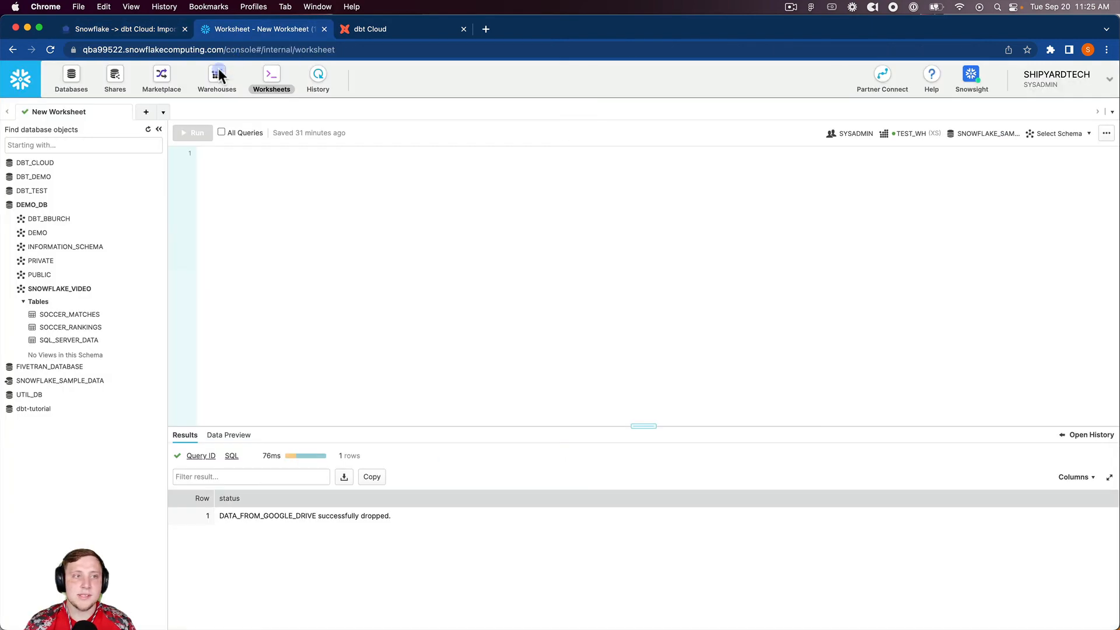
left_click(146, 130)
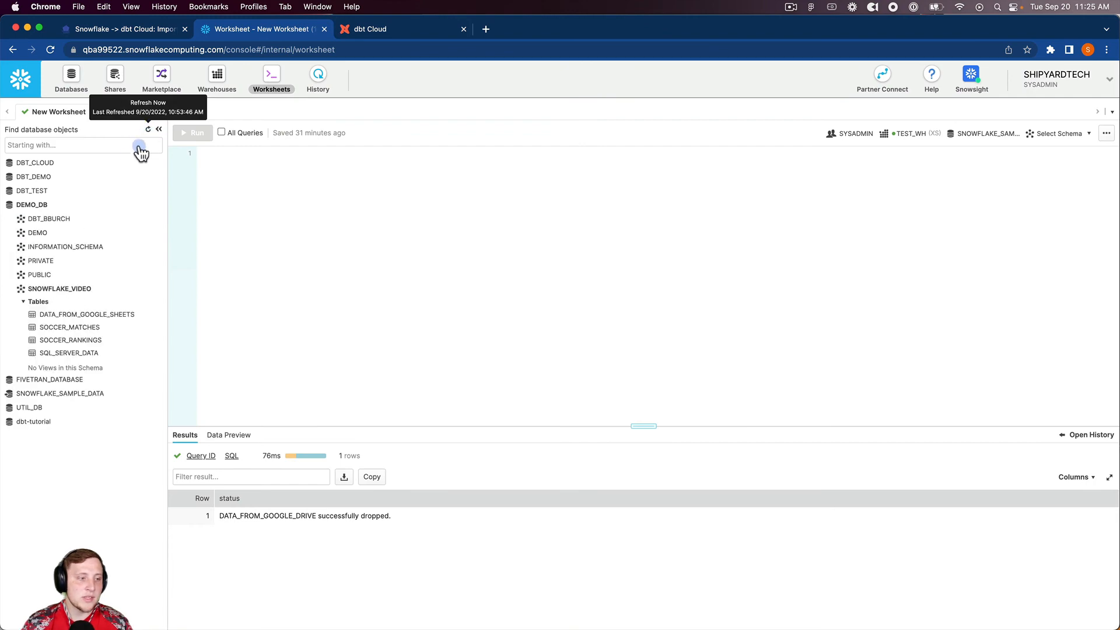
mouse_move(64, 318)
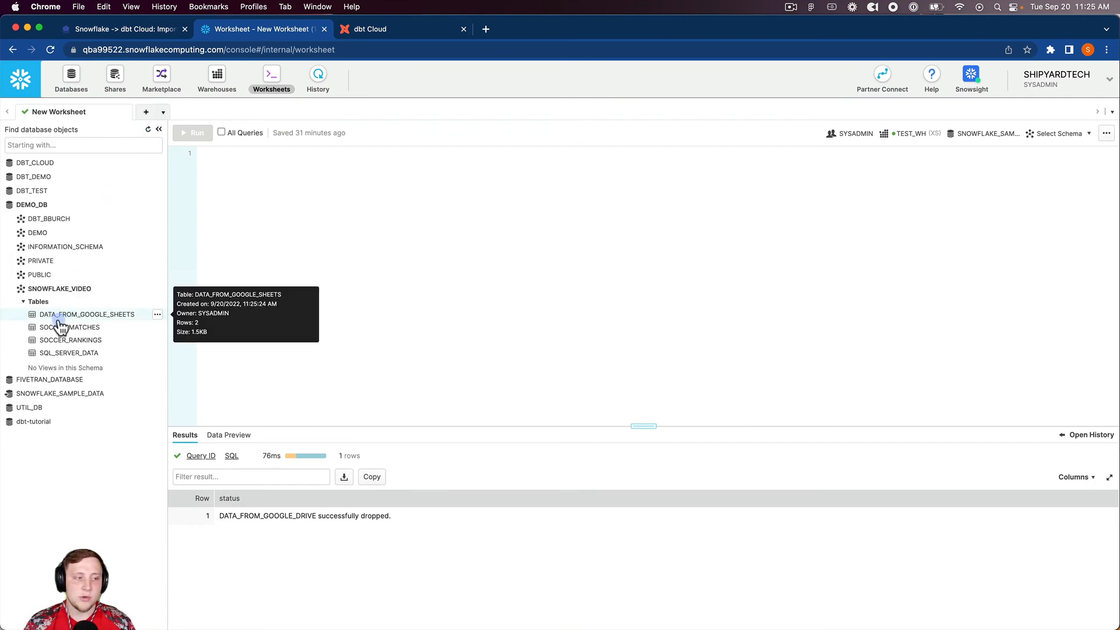
Return to the fleet log in Shipyard and view the log output of the Execute dbt Cloud Job vessel
left_click(170, 28)
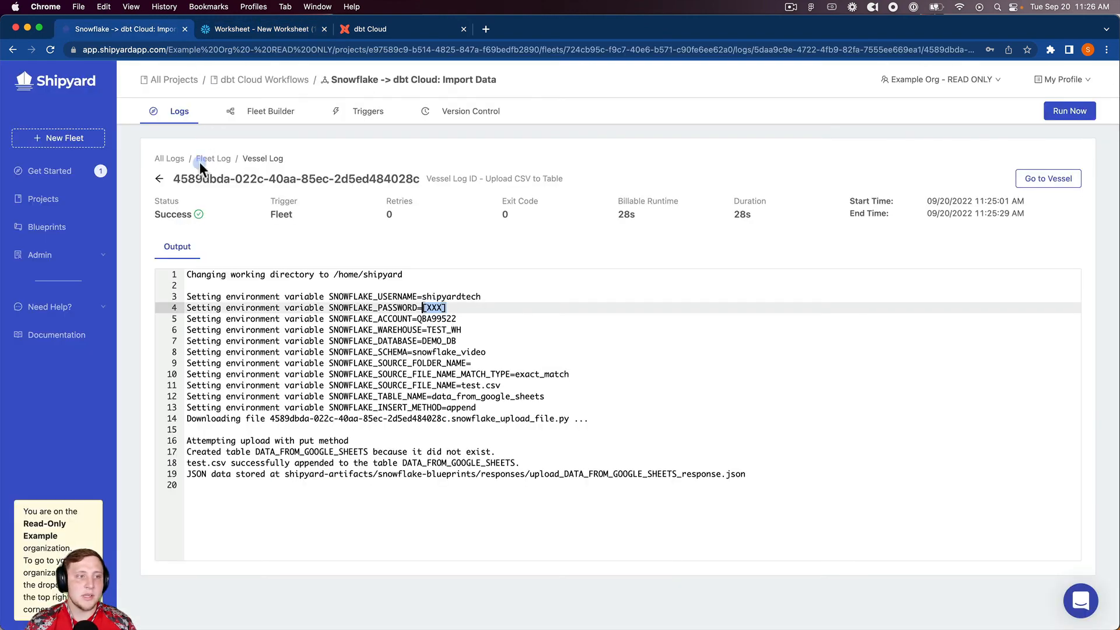
left_click(160, 179)
mouse_move(420, 339)
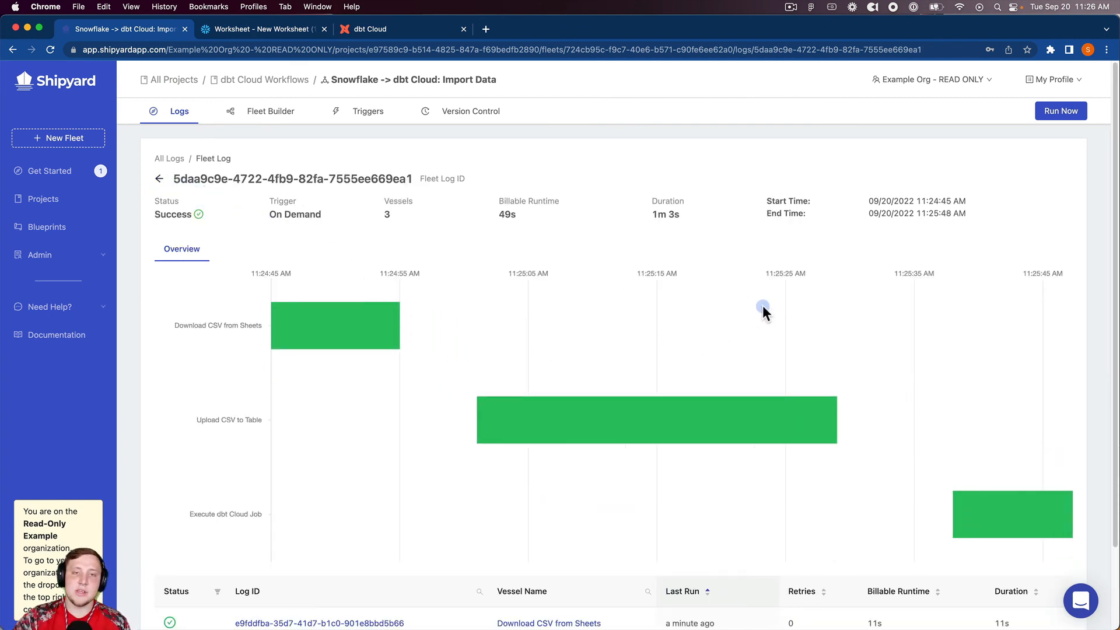
left_click(1000, 520)
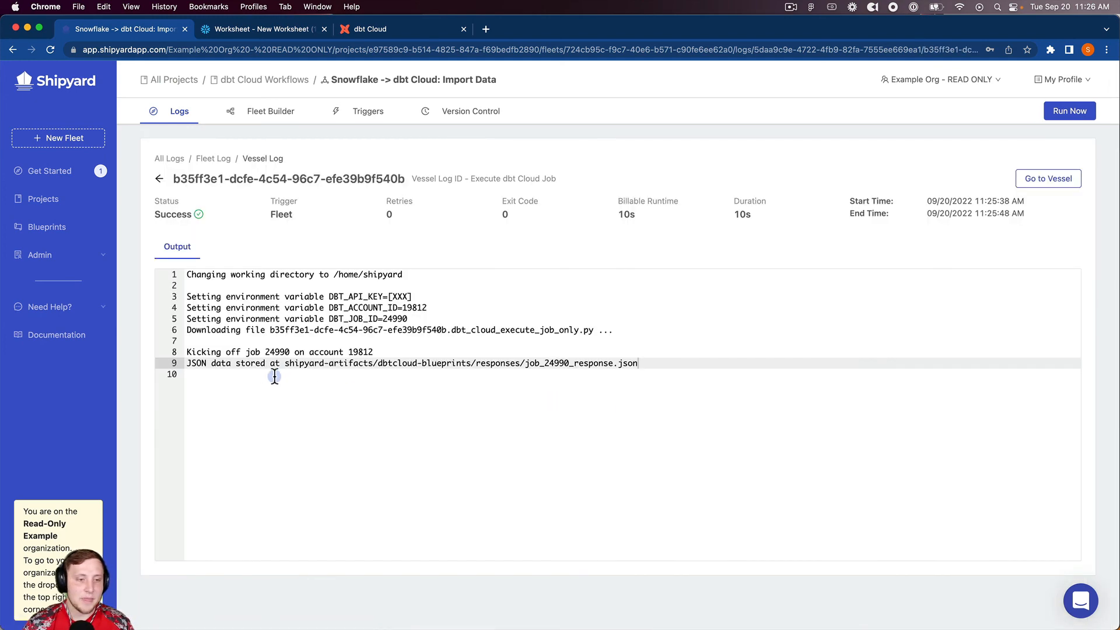